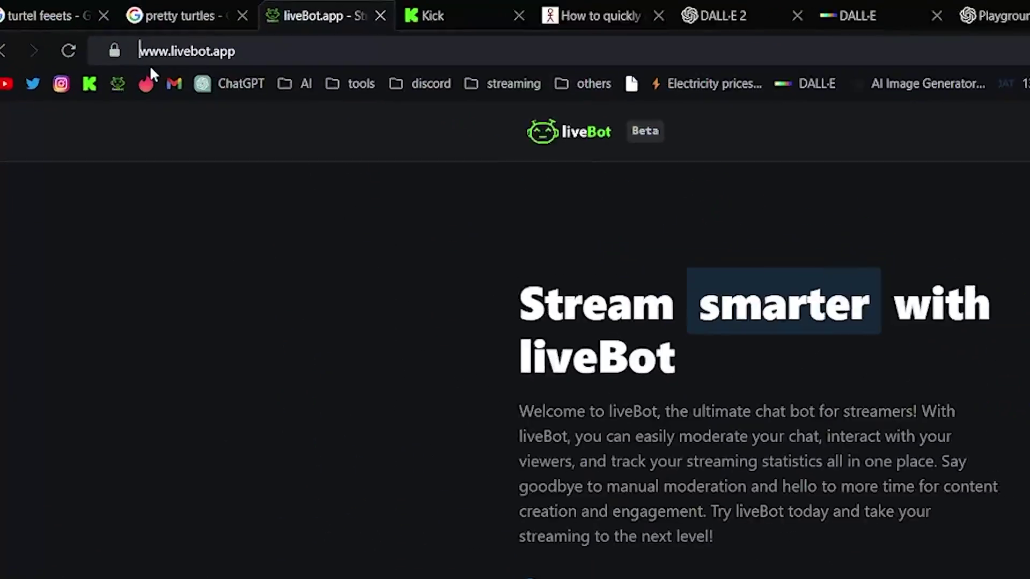
Step: Select the site address, then scroll down the liveBot.app landing page toward the Dashboard
{"action": "left_click", "coordinate": [265, 106]}
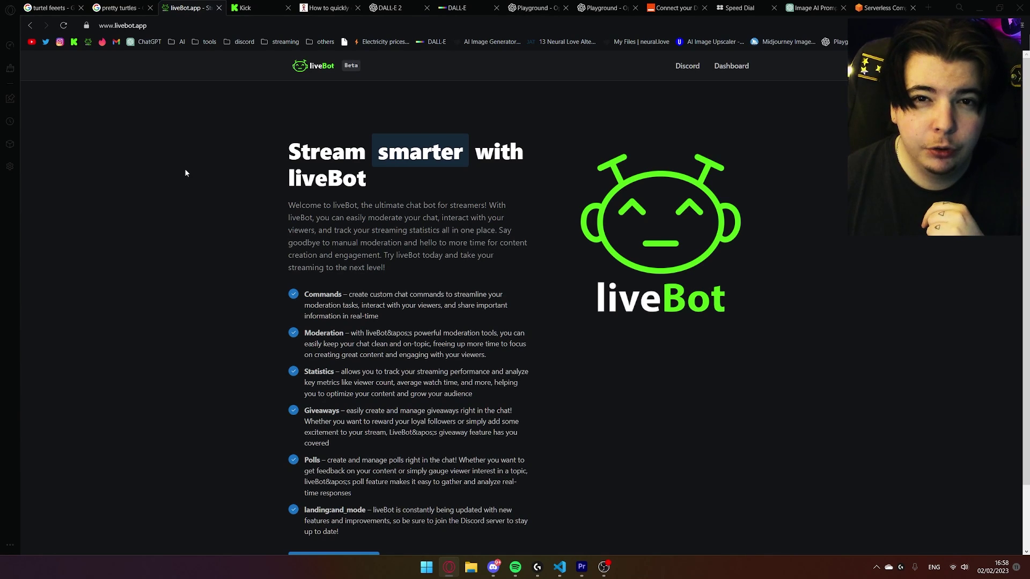
{"action": "scroll", "coordinate": [536, 201], "scroll_direction": "down", "scroll_amount": 2}
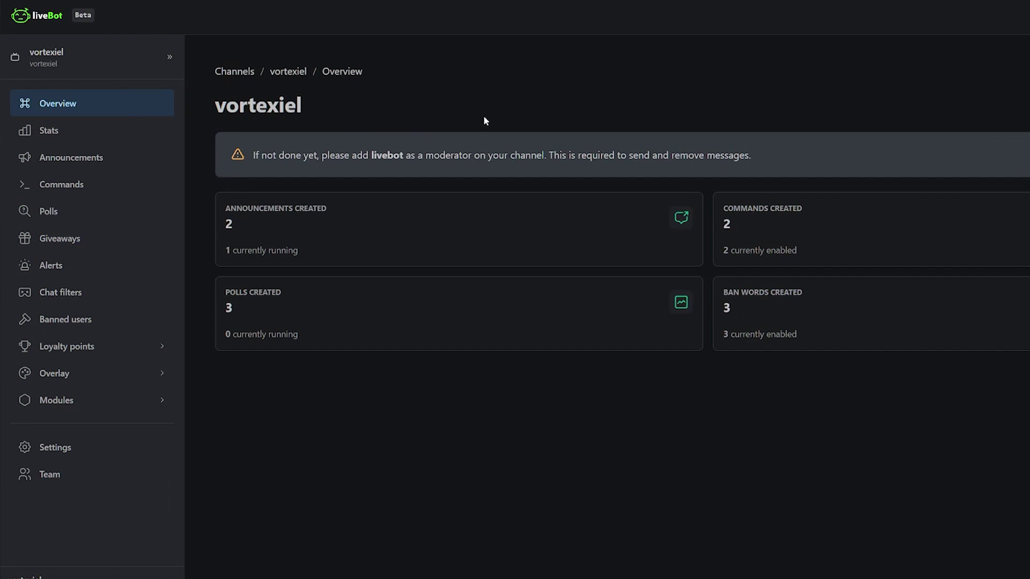
Step: Under Overlay > Follow alert, create a new overlay named 'cool follower notification'
{"action": "left_click", "coordinate": [125, 375]}
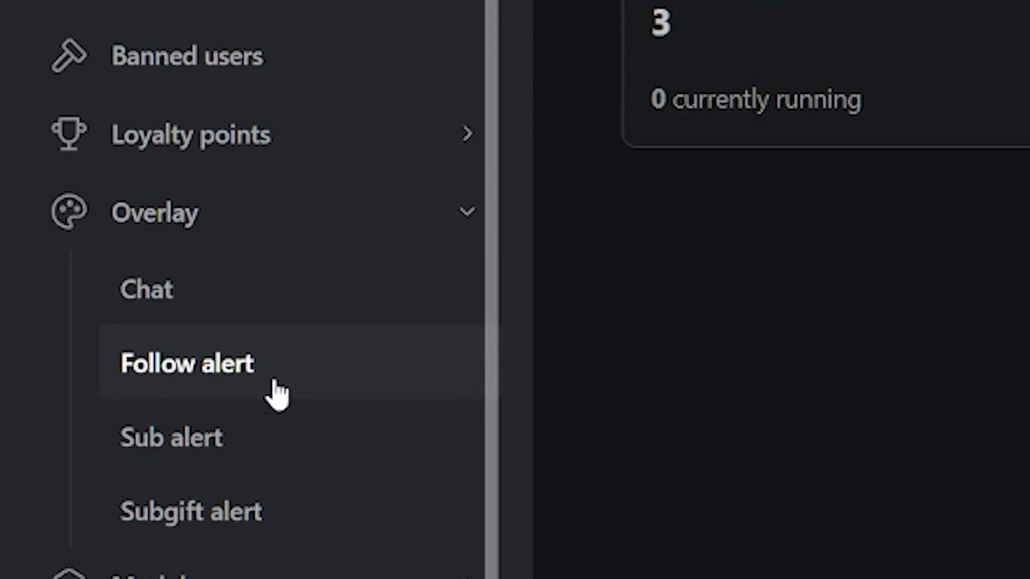
{"action": "left_click", "coordinate": [276, 382]}
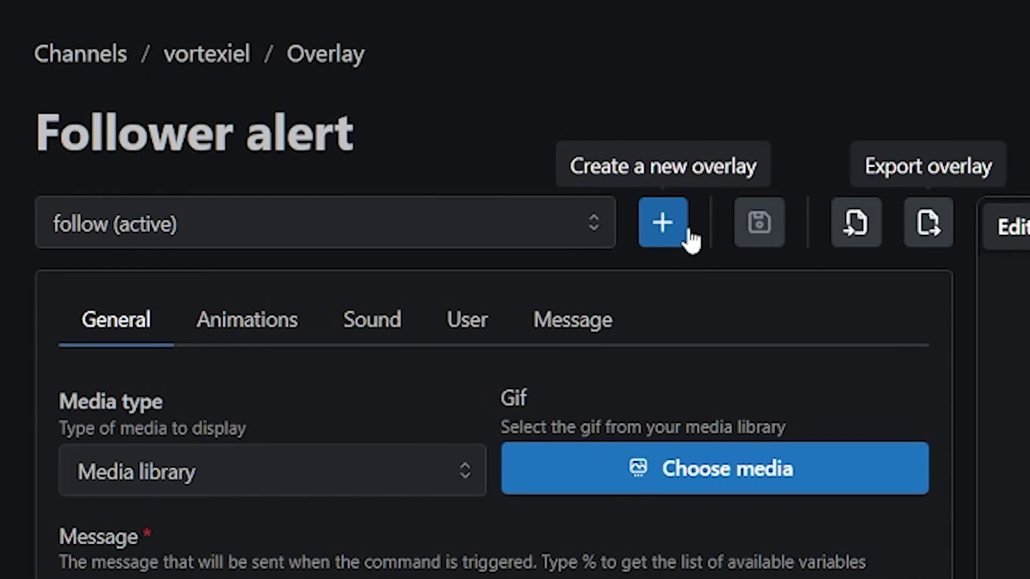
{"action": "left_click", "coordinate": [688, 233]}
{"action": "left_click_drag", "start_coordinate": [896, 421], "coordinate": [558, 417]}
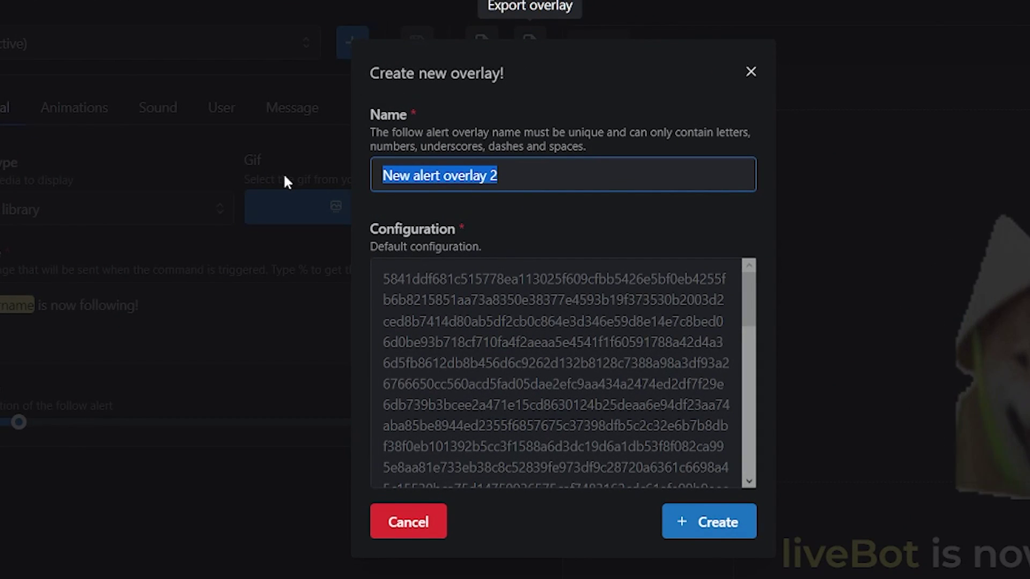
{"action": "type", "text": "cool"}
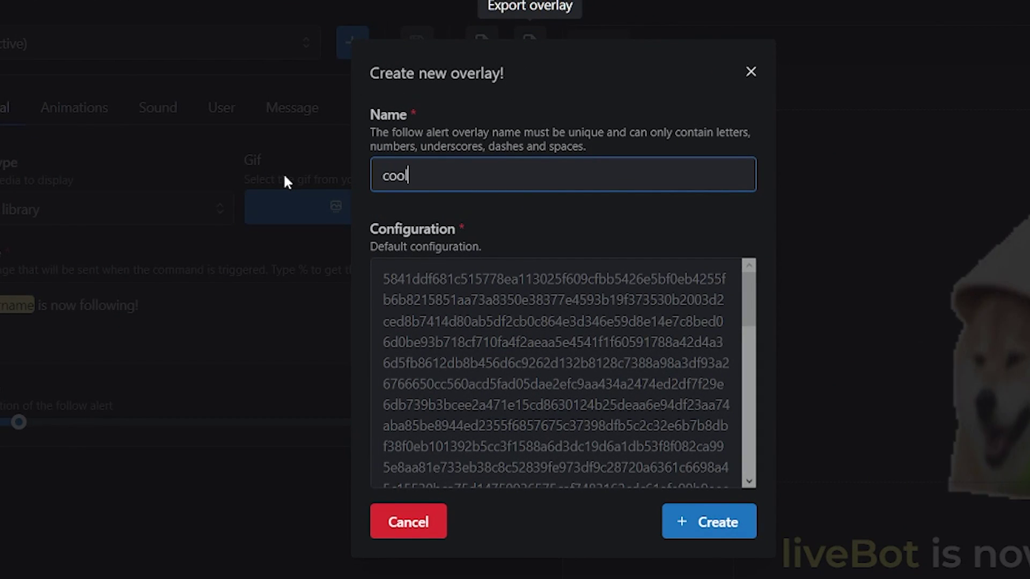
{"action": "type", "text": " follower no"}
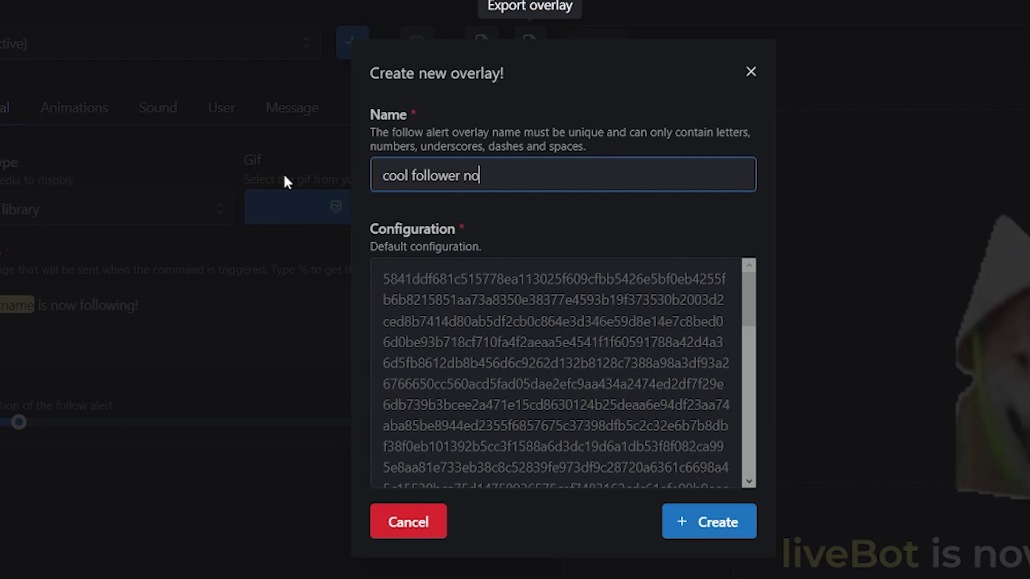
{"action": "type", "text": "tification"}
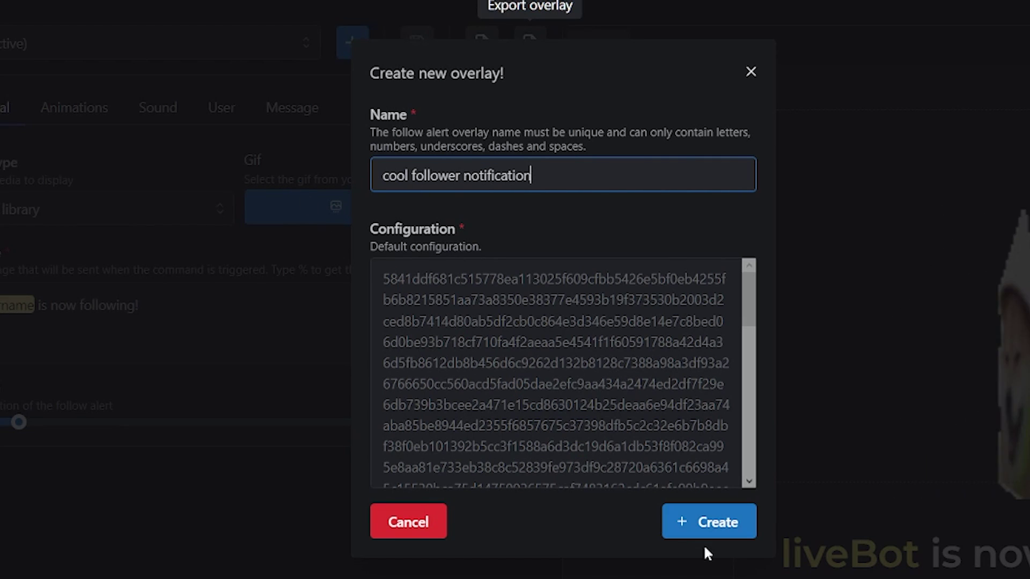
{"action": "left_click", "coordinate": [718, 540]}
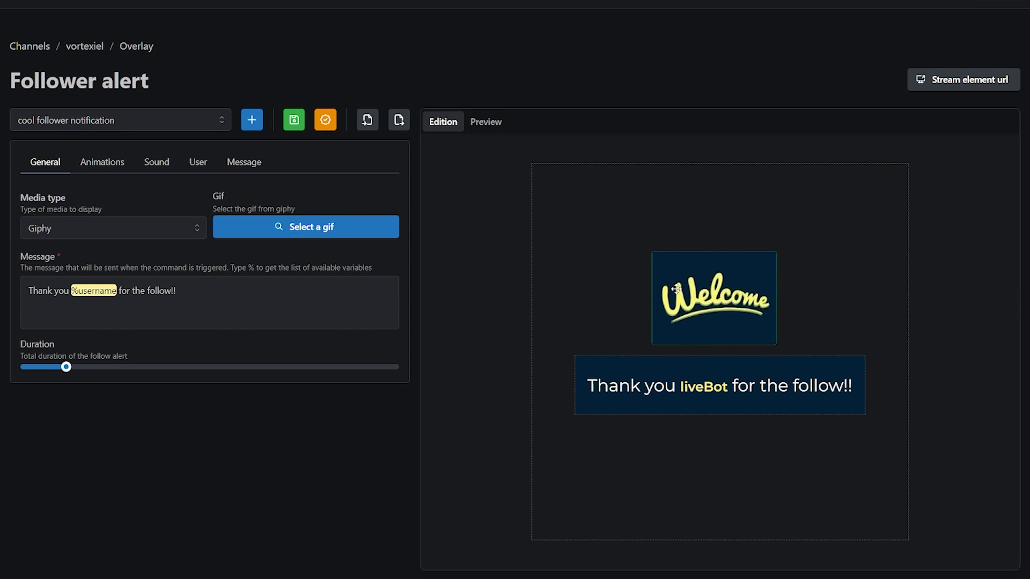
Step: Enlarge the Welcome GIF, shift it up and left, and browse Giphy for alternatives
{"action": "left_click_drag", "start_coordinate": [652, 286], "coordinate": [564, 292]}
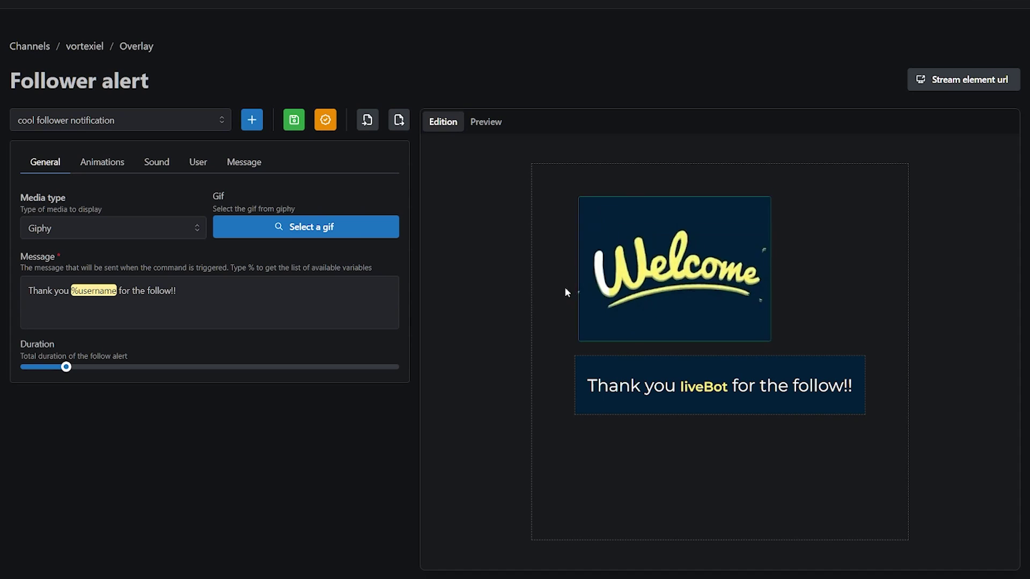
{"action": "left_click_drag", "start_coordinate": [778, 315], "coordinate": [740, 299]}
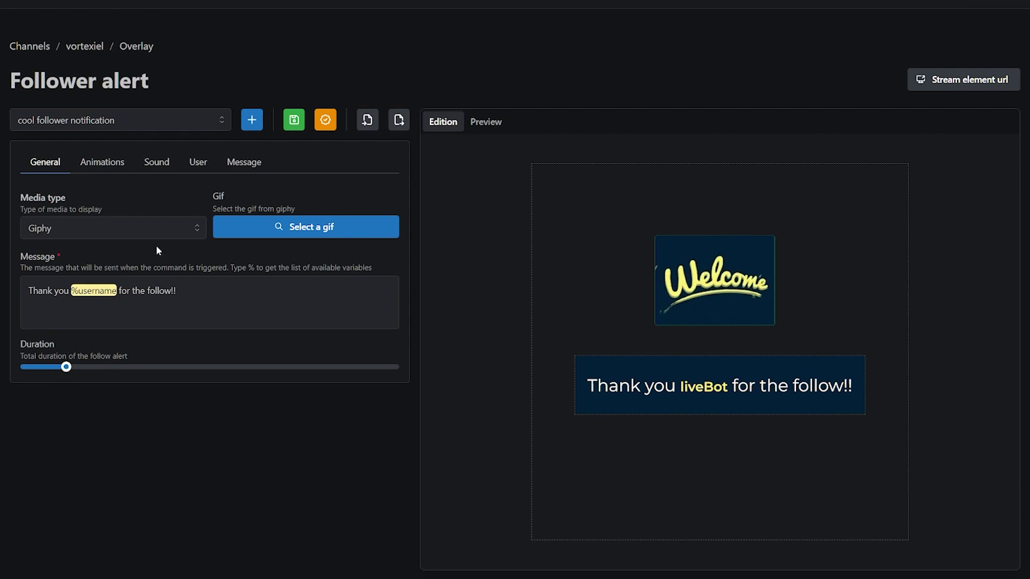
{"action": "left_click", "coordinate": [319, 243]}
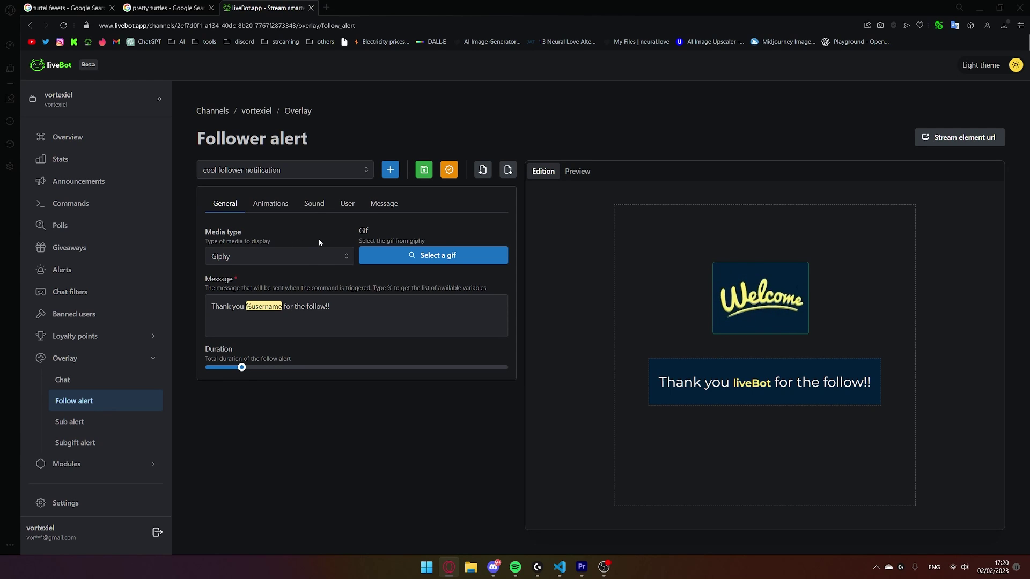
Step: Swap the alert GIF for the dog-in-a-hat GIF from the media library
{"action": "left_click", "coordinate": [333, 257]}
{"action": "left_click", "coordinate": [279, 303]}
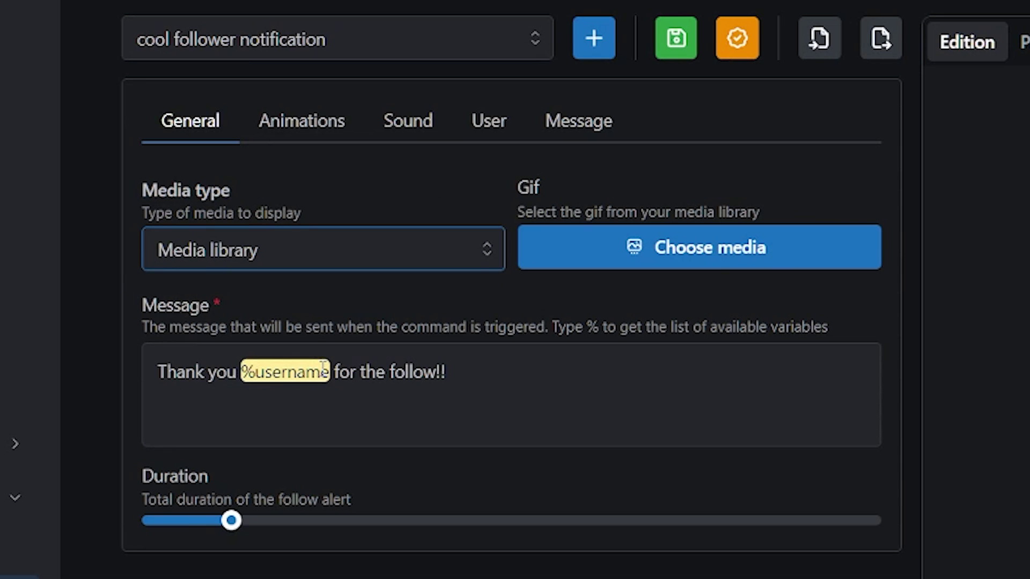
{"action": "left_click", "coordinate": [673, 265]}
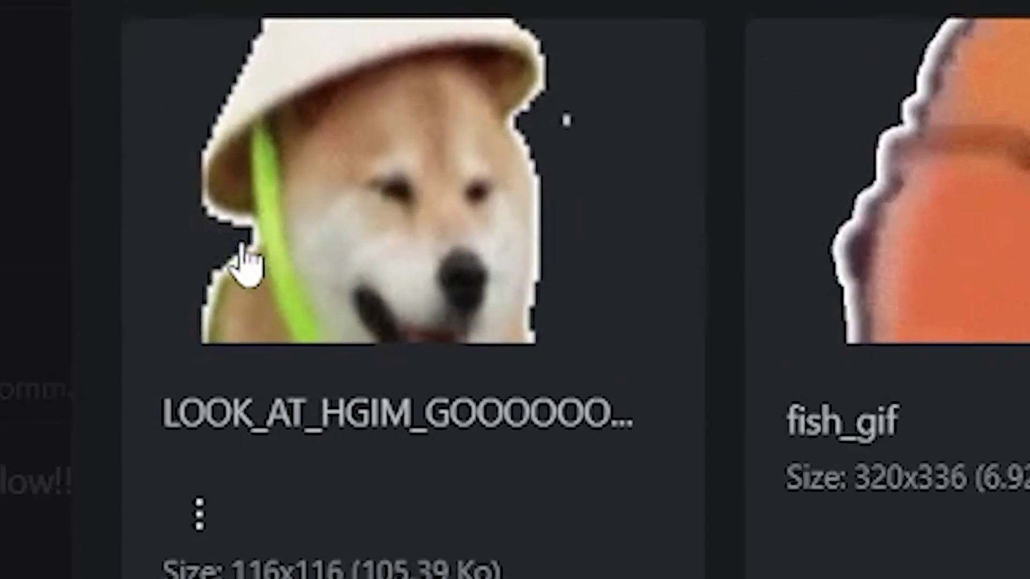
{"action": "left_click", "coordinate": [403, 363]}
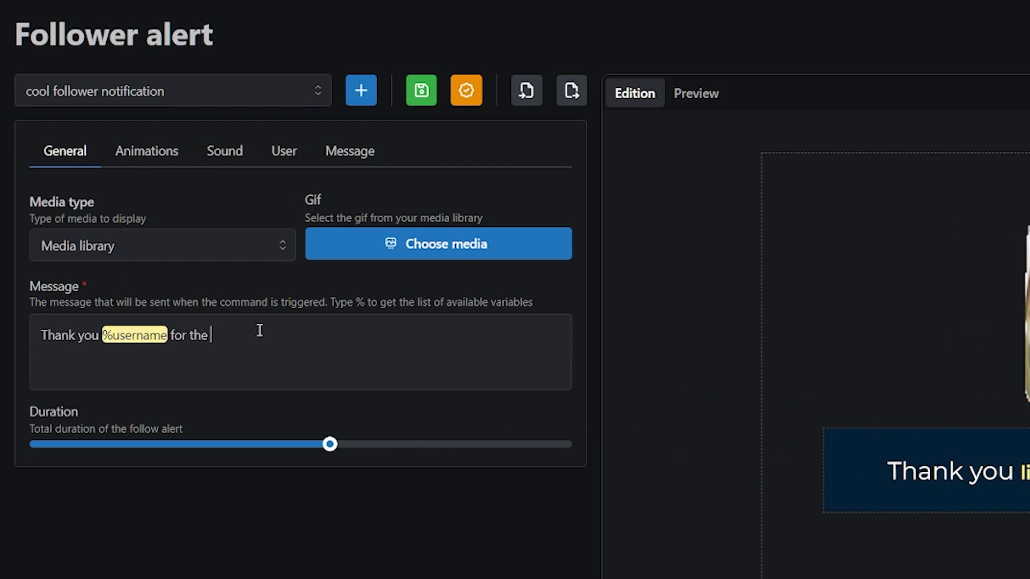
Step: Review the alert's animation entrance effects, then move on to its sound settings
{"action": "left_click", "coordinate": [146, 150]}
{"action": "left_click", "coordinate": [135, 260]}
{"action": "left_click", "coordinate": [214, 146]}
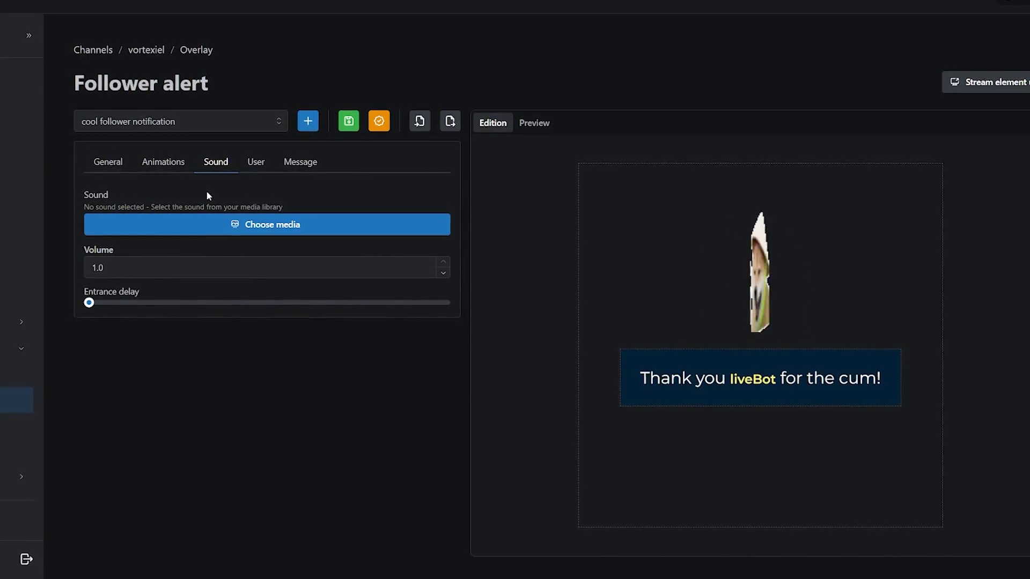
Step: Choose the bup sound from the media library's Sounds for the follower alert
{"action": "left_click", "coordinate": [206, 226]}
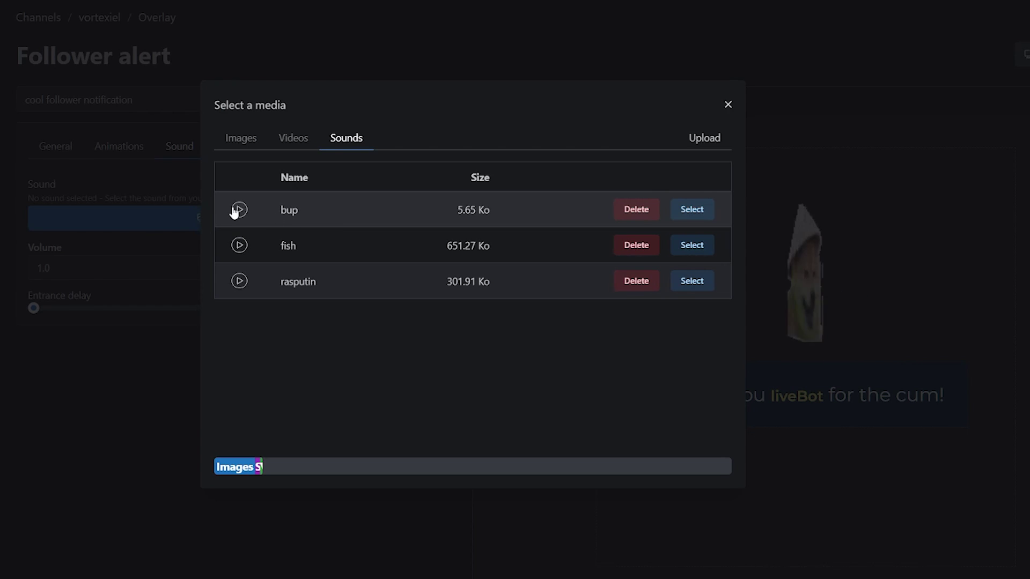
{"action": "left_click", "coordinate": [690, 210]}
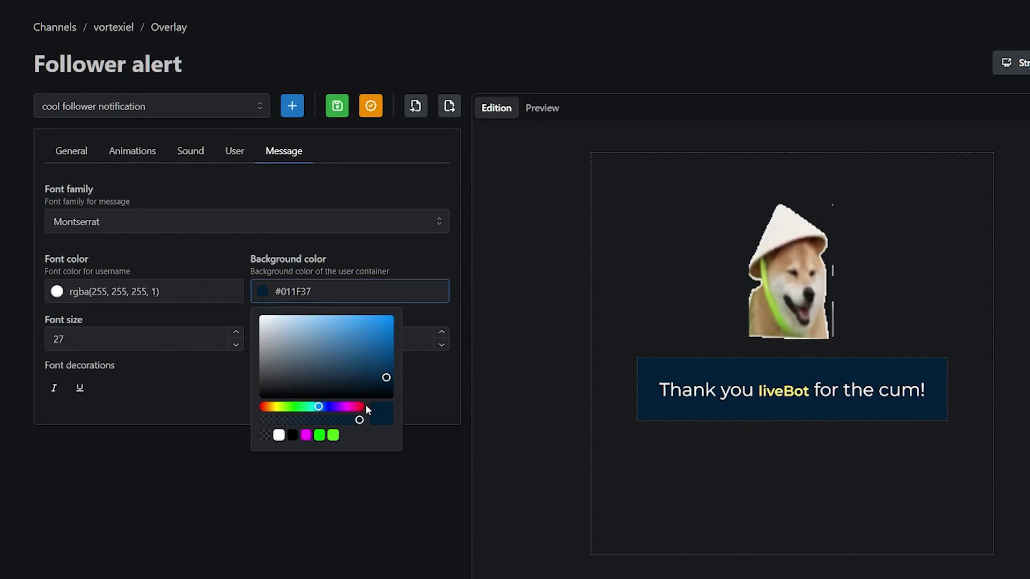
Step: Make the message background fully transparent and raise the message font weight to 800
{"action": "left_click_drag", "start_coordinate": [365, 410], "coordinate": [171, 406]}
{"action": "left_click", "coordinate": [172, 407]}
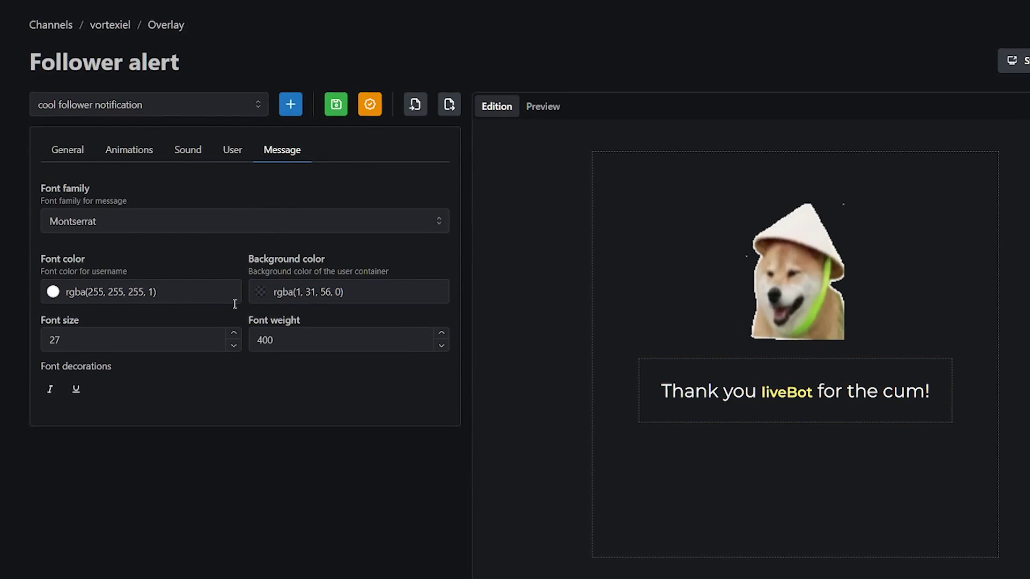
{"action": "left_click", "coordinate": [440, 333]}
{"action": "left_click", "coordinate": [441, 333]}
{"action": "left_click", "coordinate": [441, 333]}
{"action": "left_click", "coordinate": [441, 333]}
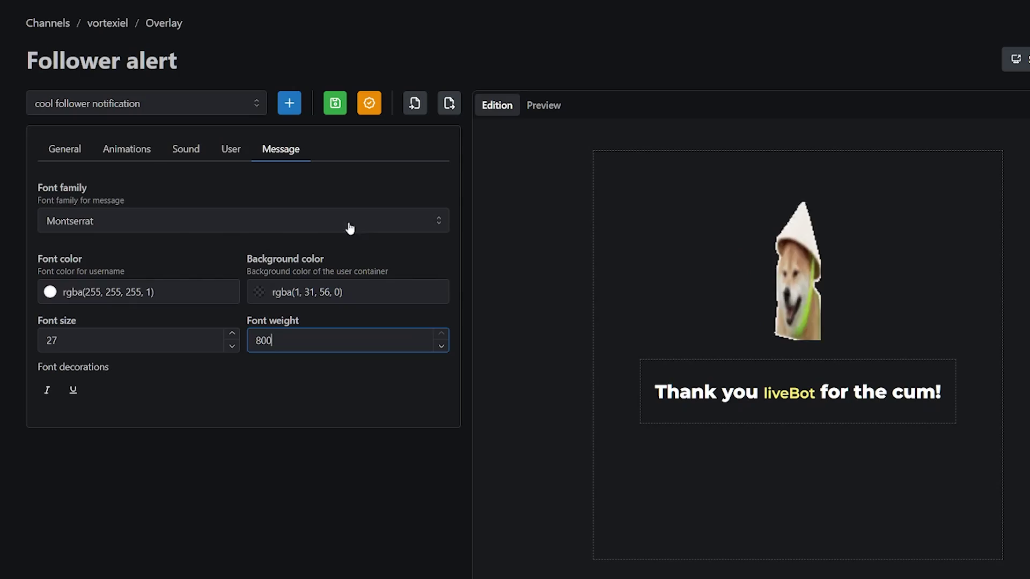
Step: Increase the username font size to 30
{"action": "left_click", "coordinate": [236, 152]}
{"action": "left_click", "coordinate": [231, 333]}
{"action": "left_click", "coordinate": [231, 333]}
{"action": "left_click", "coordinate": [231, 333]}
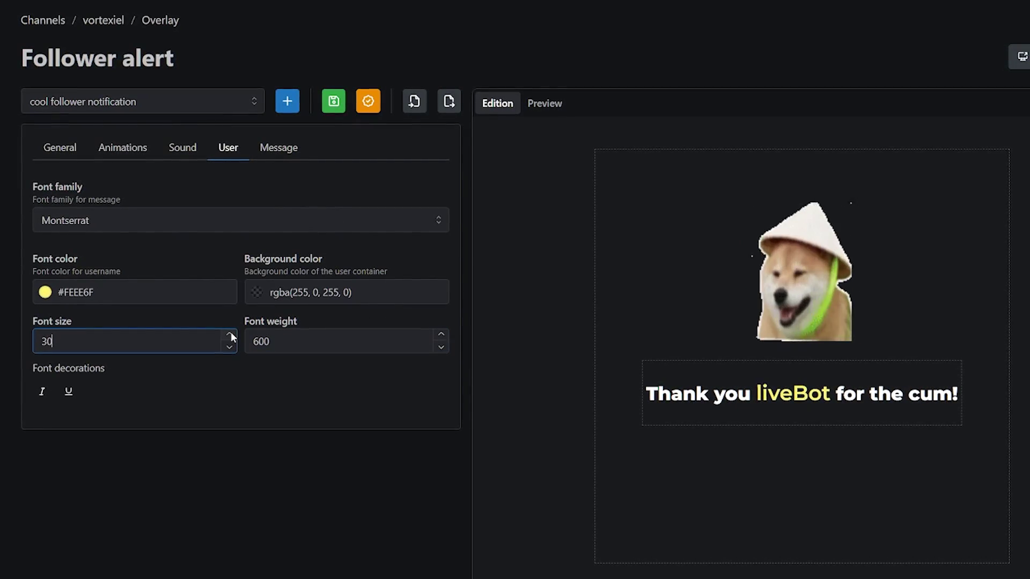
{"action": "left_click", "coordinate": [324, 127]}
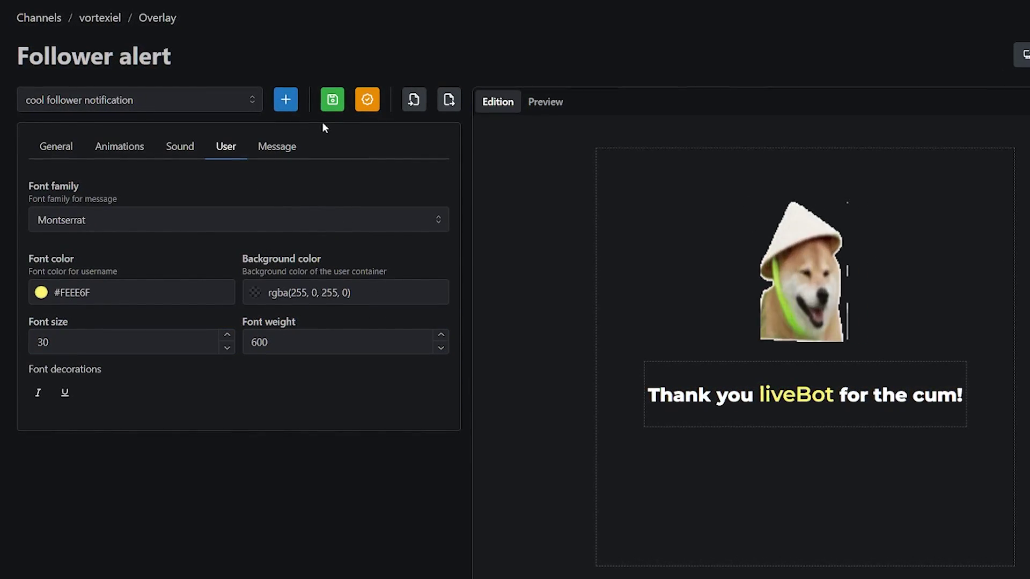
Step: Export the overlay and copy its stream element URL
{"action": "left_click", "coordinate": [448, 100]}
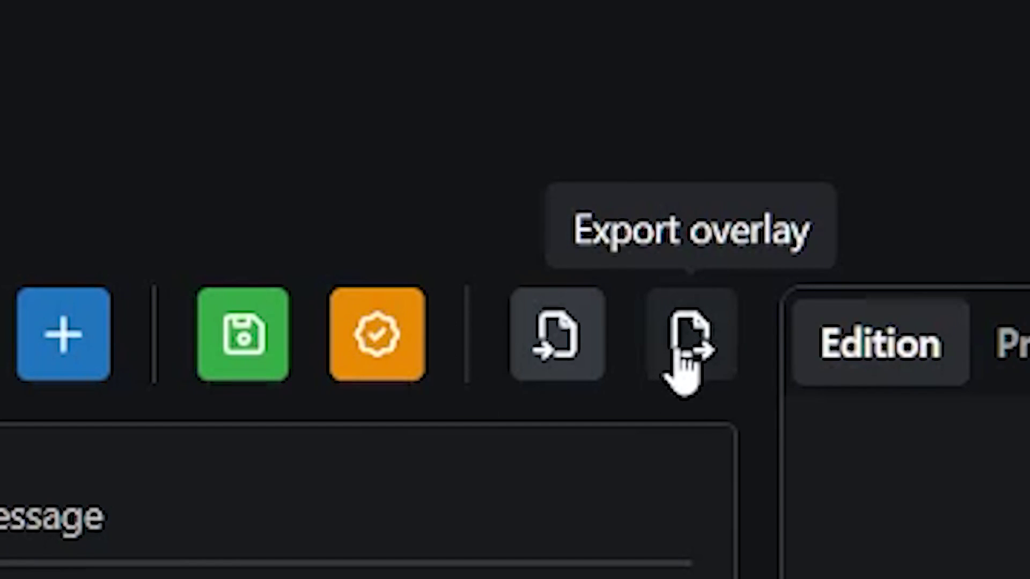
{"action": "left_click", "coordinate": [689, 343]}
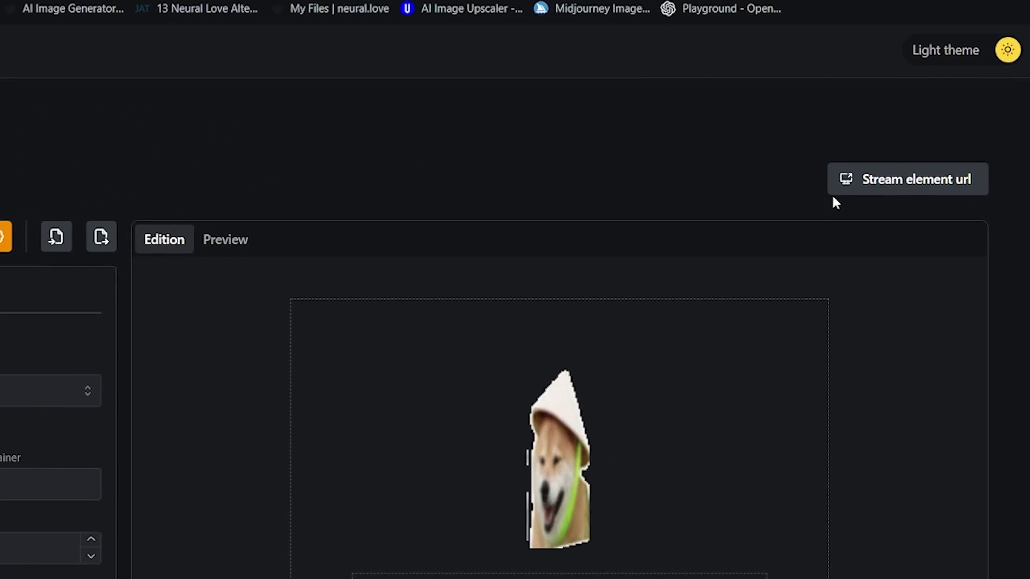
{"action": "left_click", "coordinate": [850, 191]}
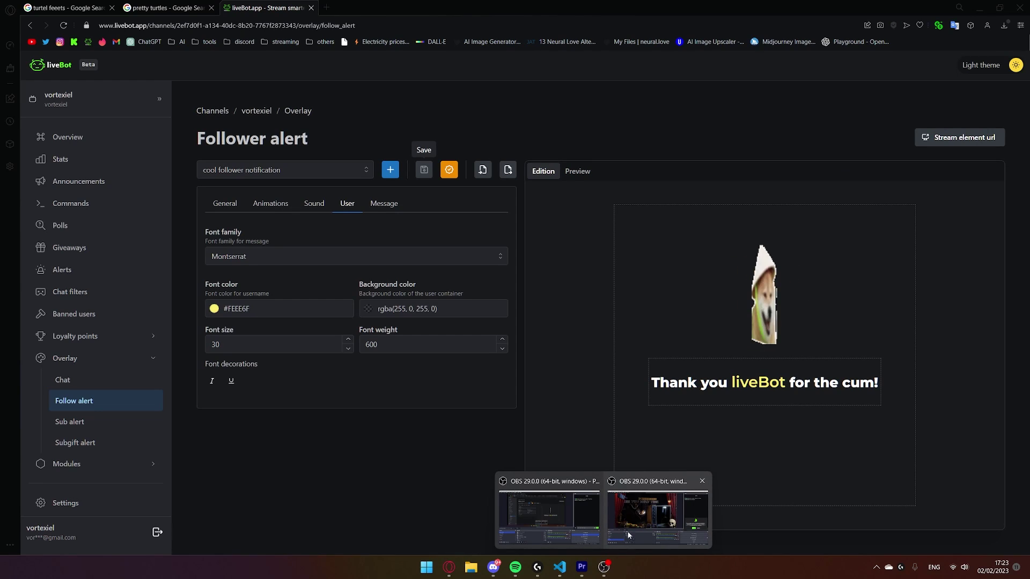
Step: In OBS Studio, add a Browser source called 'cool follower alert message' to the scene
{"action": "left_click", "coordinate": [655, 504]}
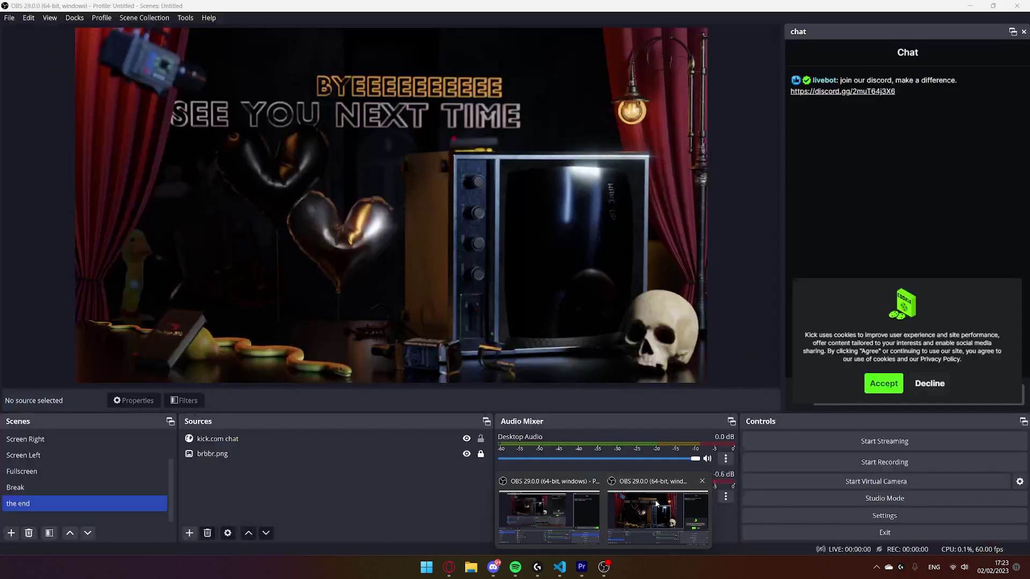
{"action": "left_click", "coordinate": [188, 533]}
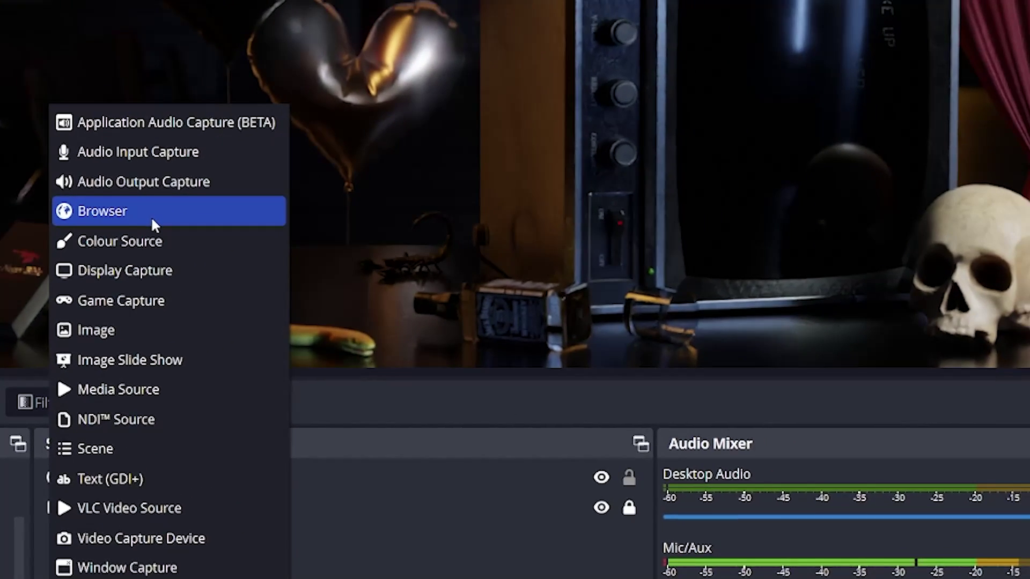
{"action": "left_click", "coordinate": [257, 111]}
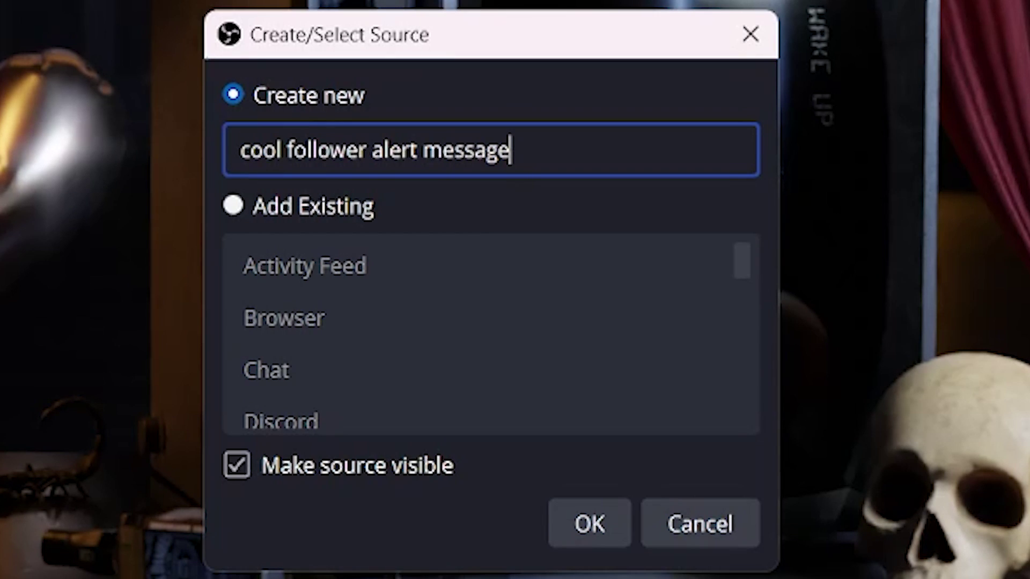
{"action": "left_click", "coordinate": [590, 513]}
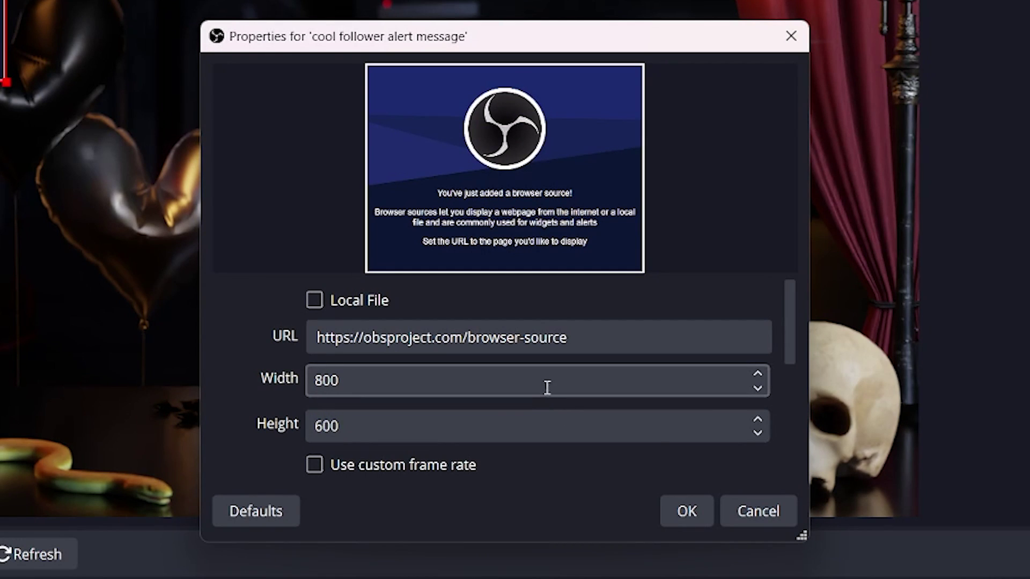
Step: Paste the liveBot follower alert URL and set the source size to 1920×1080
{"action": "triple_click", "coordinate": [362, 322]}
{"action": "key", "text": "ctrl+v"}
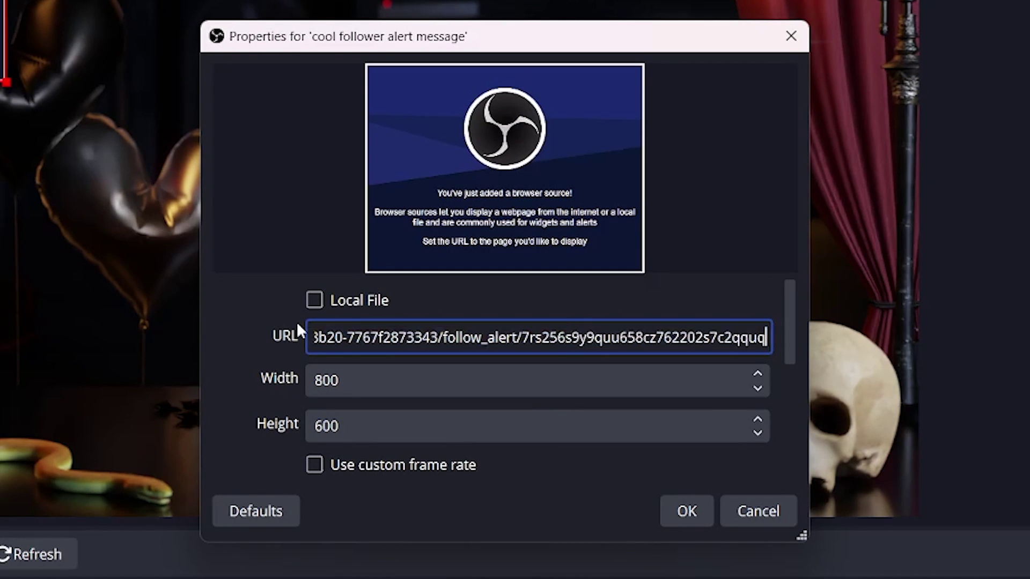
{"action": "left_click_drag", "start_coordinate": [636, 343], "coordinate": [190, 337]}
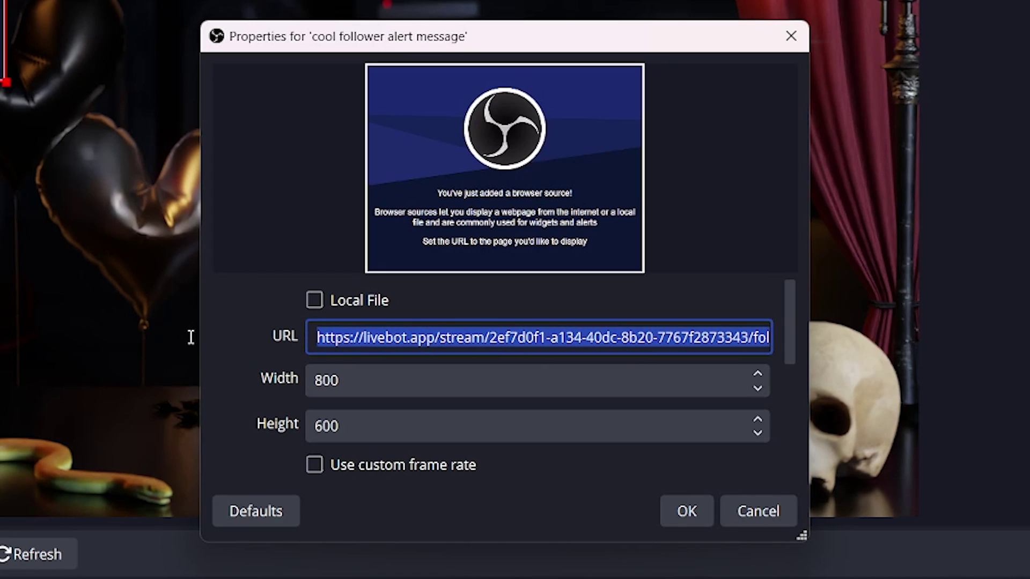
{"action": "left_click", "coordinate": [355, 332]}
{"action": "left_click", "coordinate": [372, 338]}
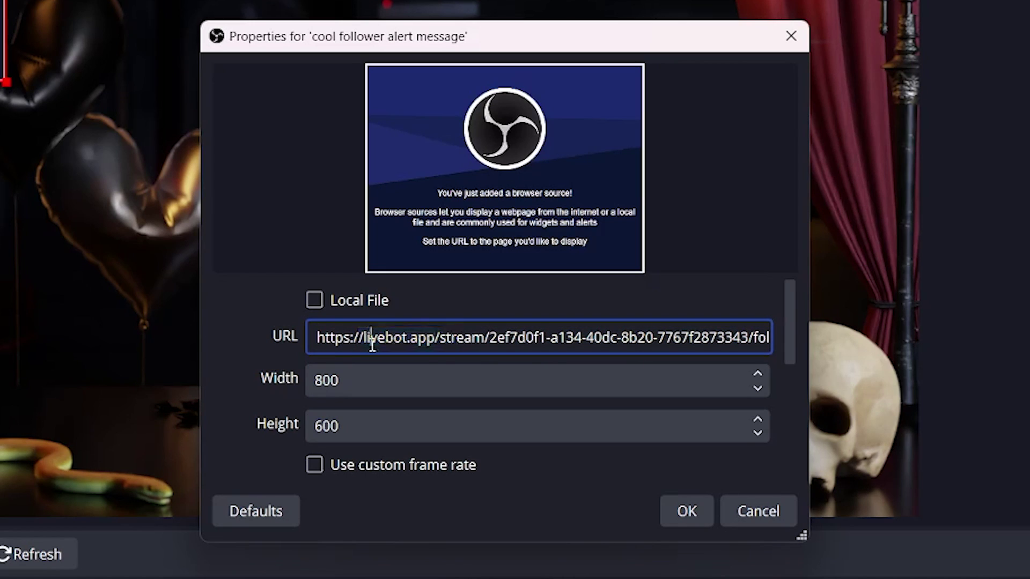
{"action": "left_click_drag", "start_coordinate": [374, 384], "coordinate": [211, 384]}
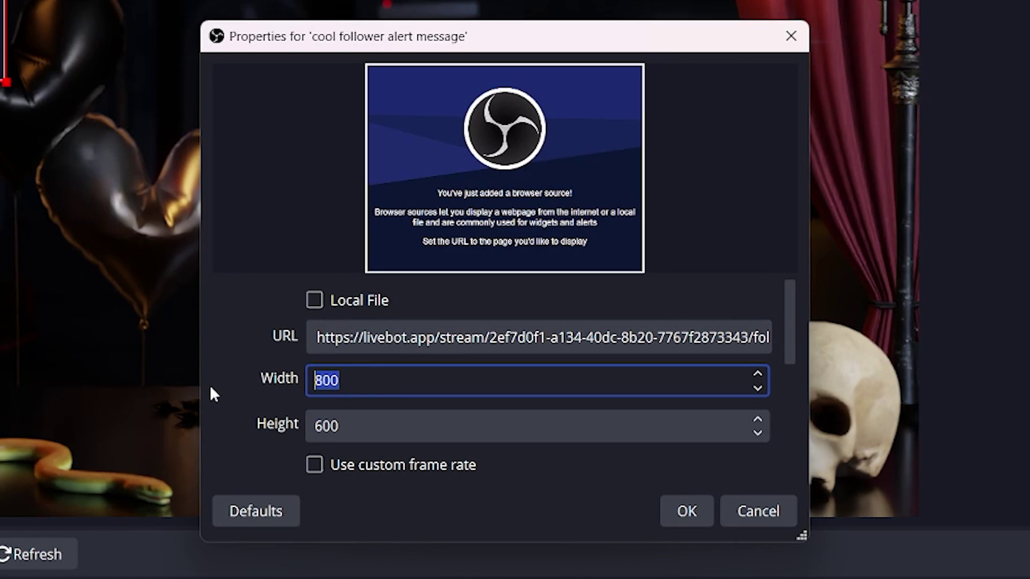
{"action": "type", "text": "1920"}
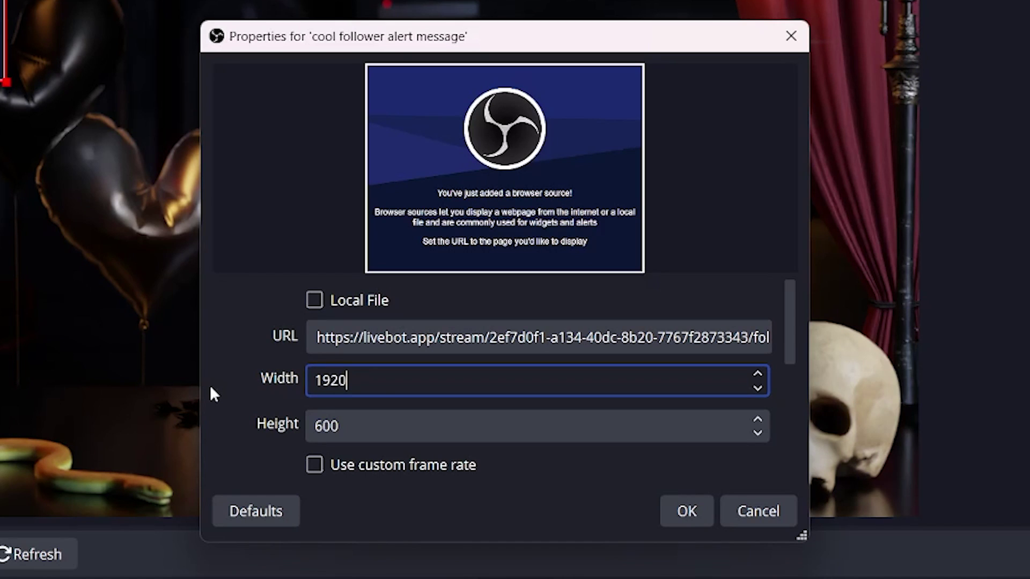
{"action": "left_click_drag", "start_coordinate": [308, 424], "coordinate": [344, 418]}
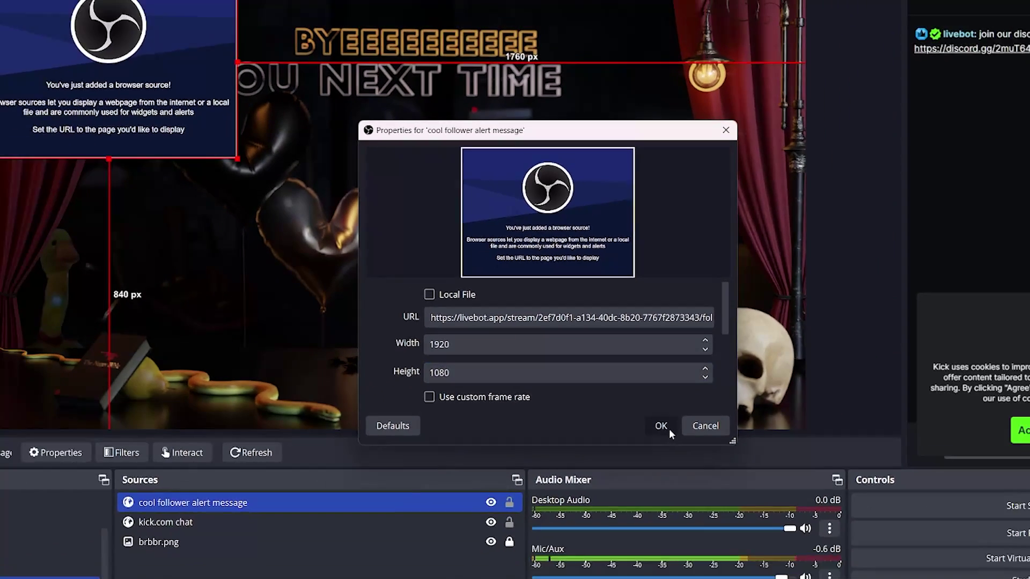
{"action": "left_click", "coordinate": [697, 515]}
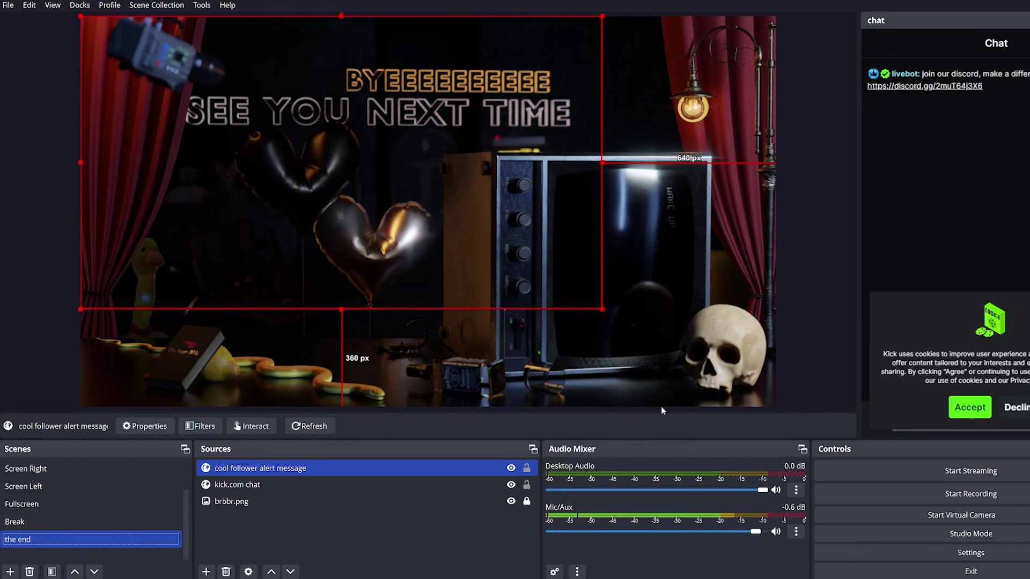
Step: Drag the alert source's frame down and right, then nudge it left toward the centre
{"action": "left_click", "coordinate": [296, 144]}
{"action": "left_click_drag", "start_coordinate": [296, 142], "coordinate": [450, 174]}
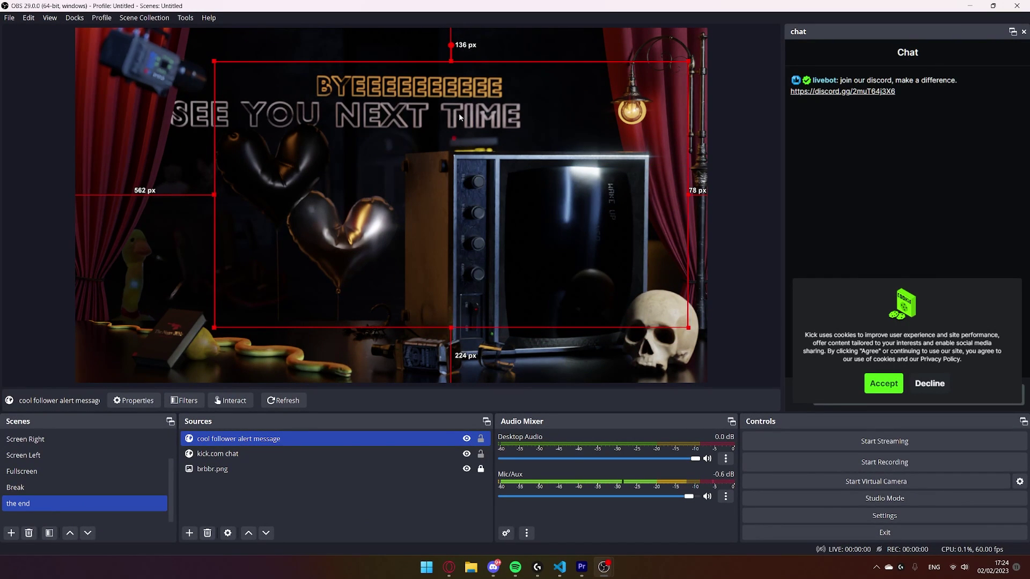
{"action": "left_click_drag", "start_coordinate": [460, 117], "coordinate": [431, 119]}
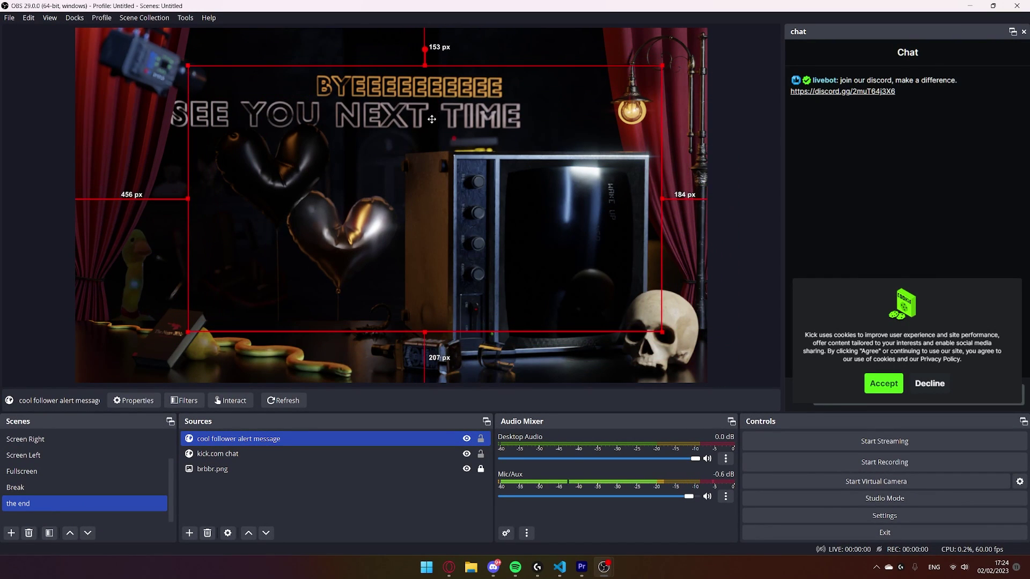
{"action": "left_click", "coordinate": [721, 207]}
Step: Return to the liveBot Follower alert page and show its Preview tab
{"action": "left_click", "coordinate": [455, 570]}
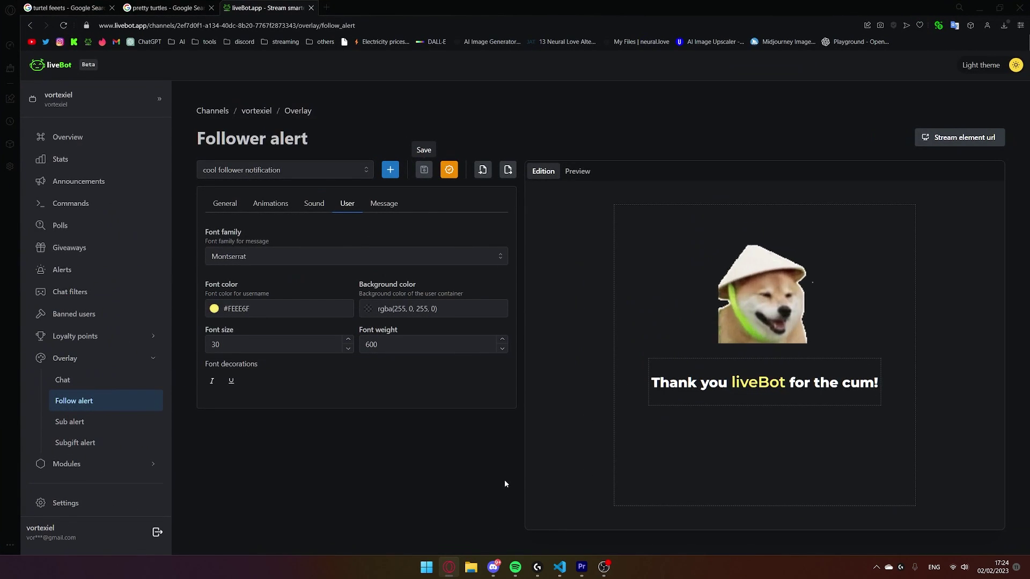
{"action": "left_click", "coordinate": [578, 177]}
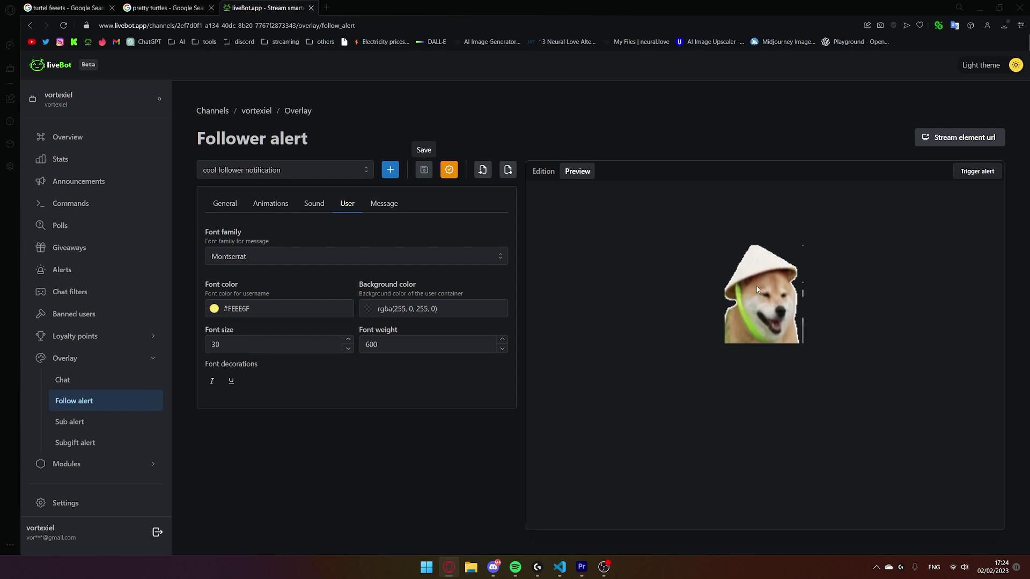
Step: Place liveBot beside OBS to test the follower alert, then restore the Edition view and minimize it
{"action": "left_click_drag", "start_coordinate": [667, 18], "coordinate": [37, 44]}
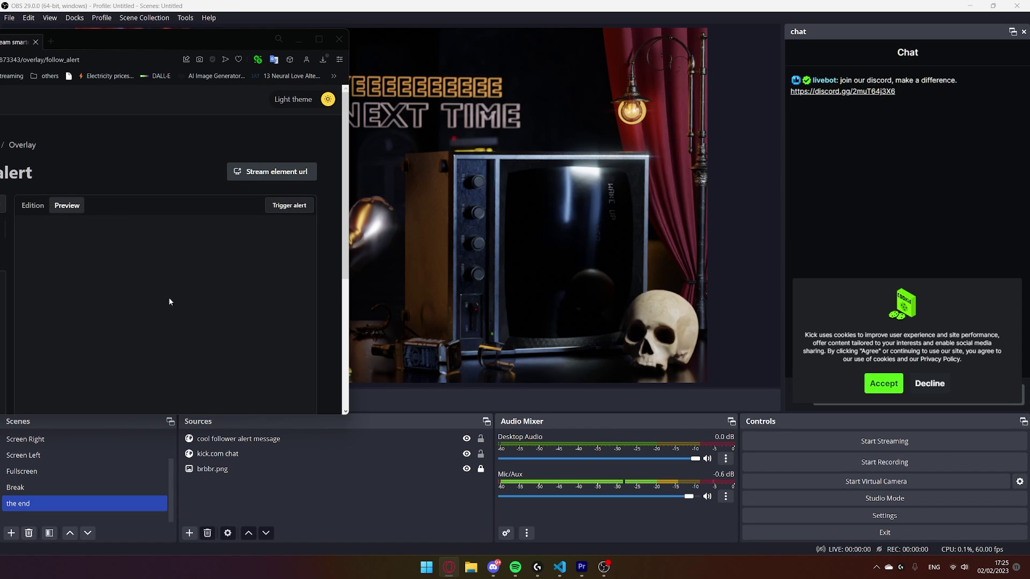
{"action": "left_click_drag", "start_coordinate": [251, 52], "coordinate": [140, 408]}
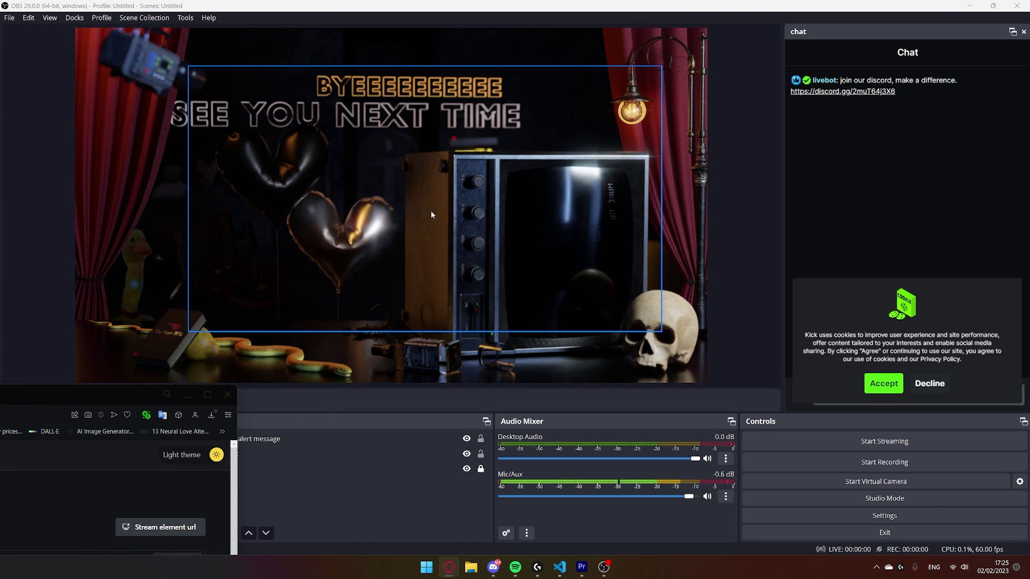
{"action": "double_click", "coordinate": [118, 409]}
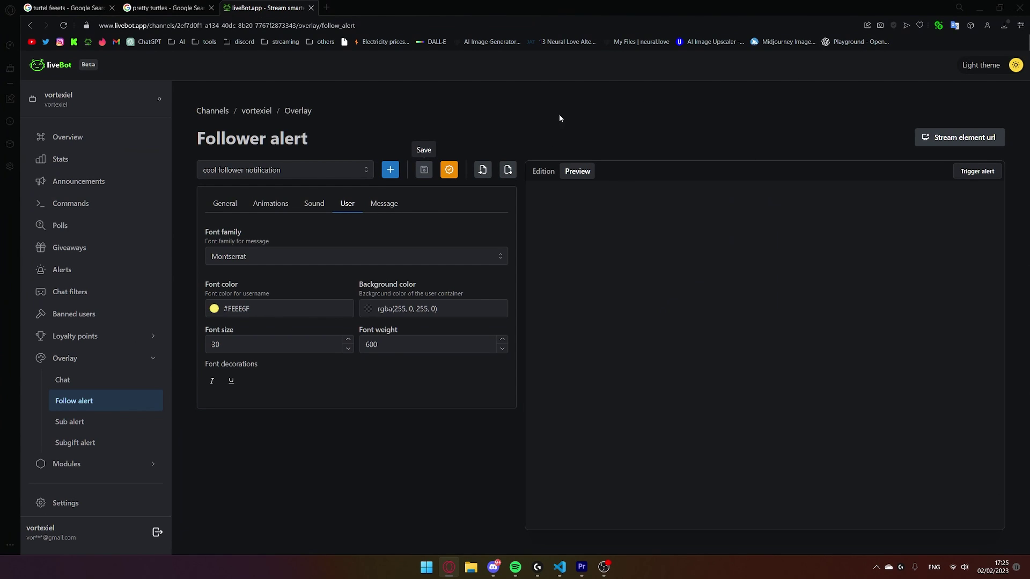
{"action": "left_click", "coordinate": [534, 173]}
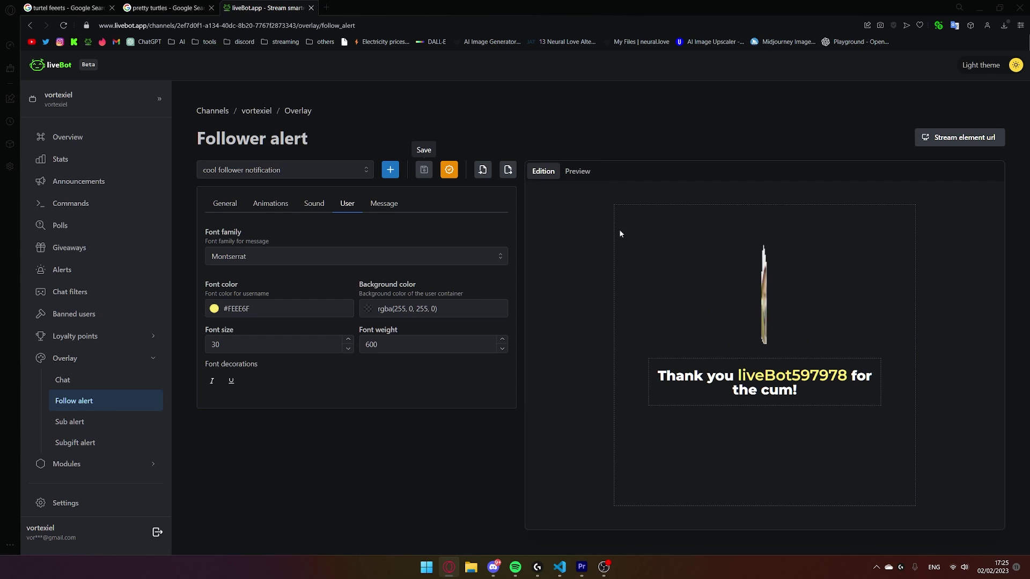
{"action": "left_click", "coordinate": [978, 7]}
Step: Refresh the page cache of the 'cool follower alert message' source from its Properties
{"action": "left_click", "coordinate": [304, 440]}
{"action": "left_click", "coordinate": [304, 453]}
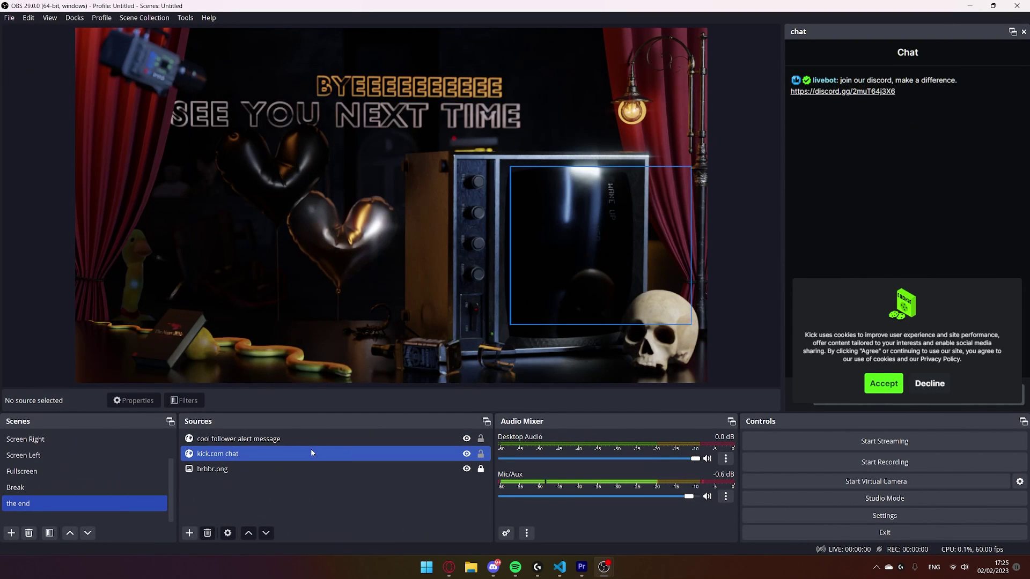
{"action": "left_click", "coordinate": [303, 442]}
{"action": "right_click", "coordinate": [304, 442]}
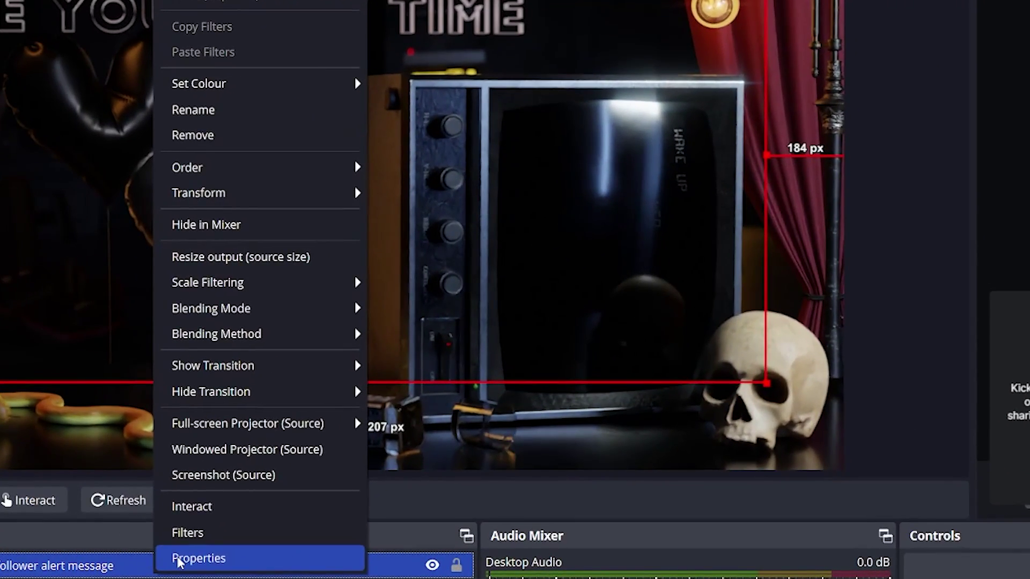
{"action": "left_click", "coordinate": [245, 498]}
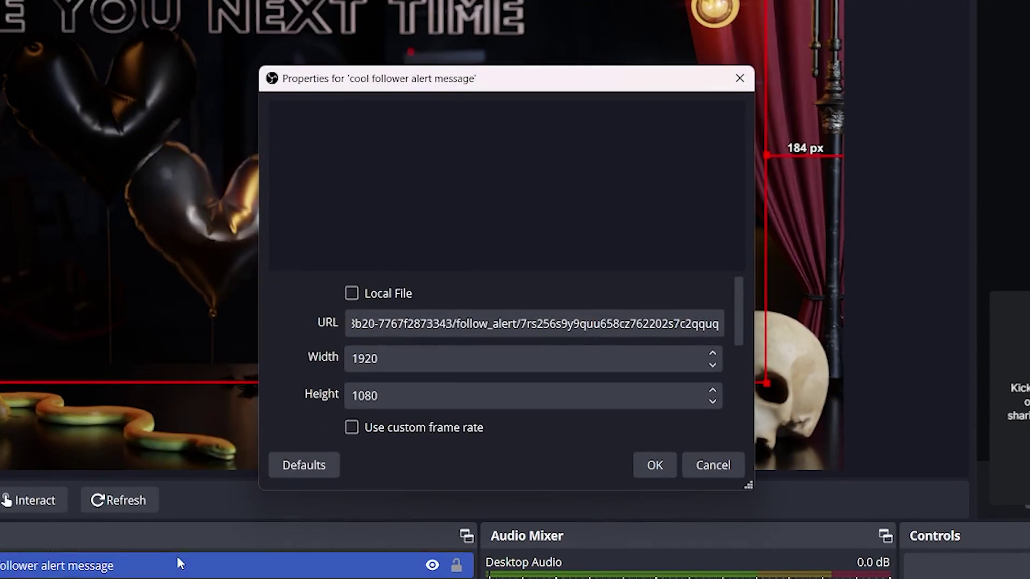
{"action": "scroll", "coordinate": [460, 361], "scroll_direction": "down", "scroll_amount": 8}
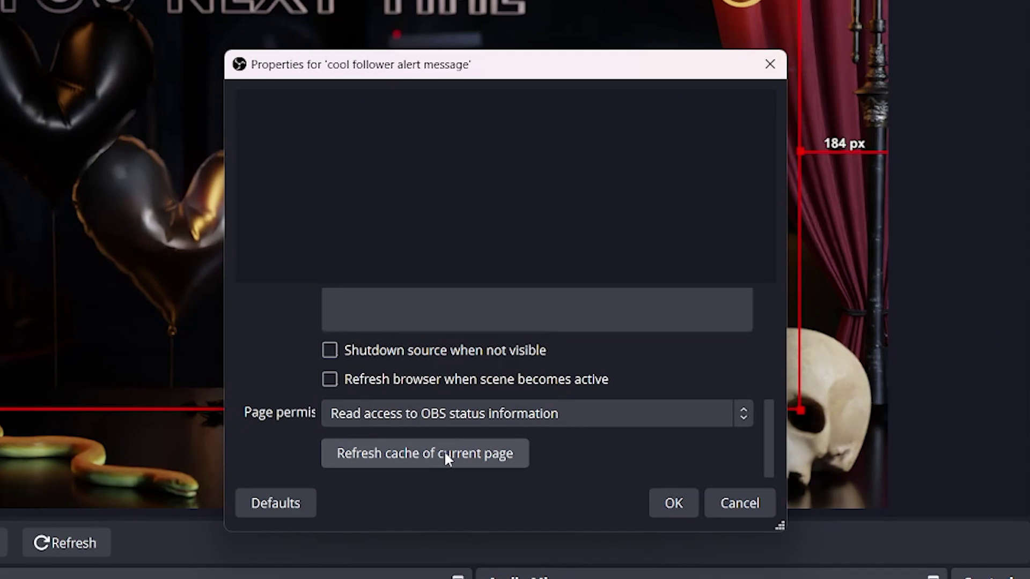
{"action": "left_click", "coordinate": [674, 503]}
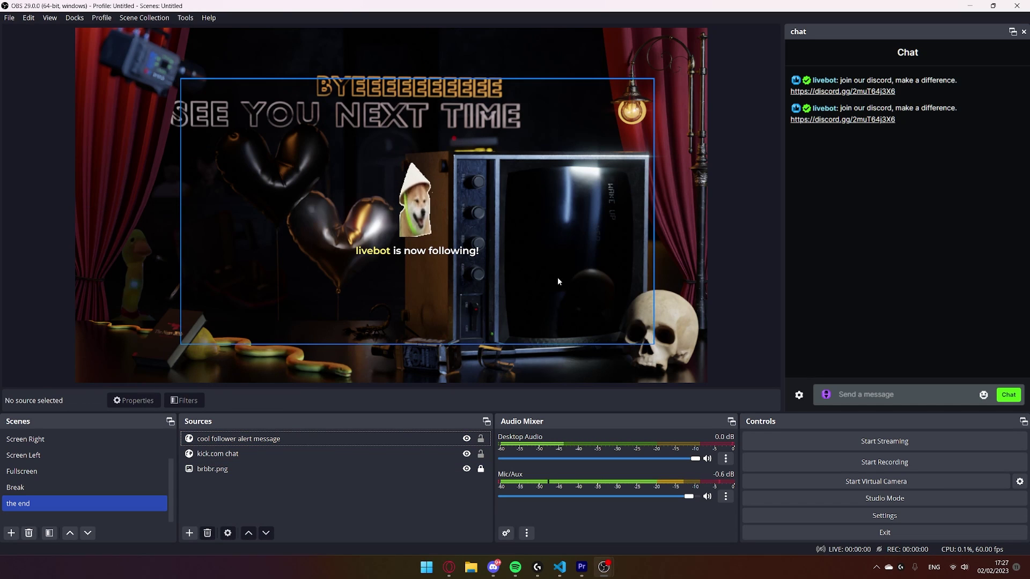
{"action": "left_click", "coordinate": [450, 261]}
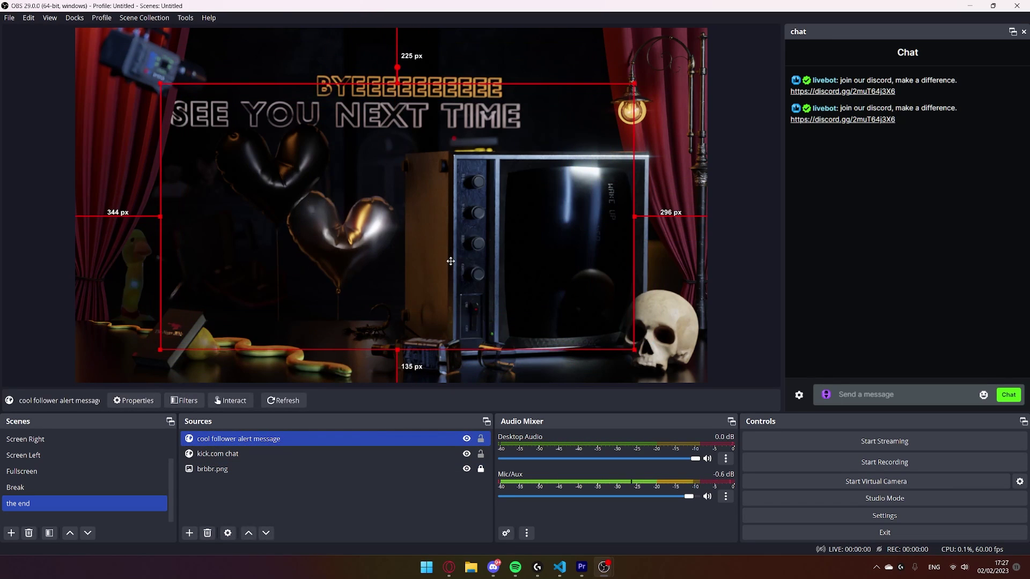
Step: On liveBot's Sub alert page, start a new overlay named 'very very cool person alert'
{"action": "left_click", "coordinate": [449, 567]}
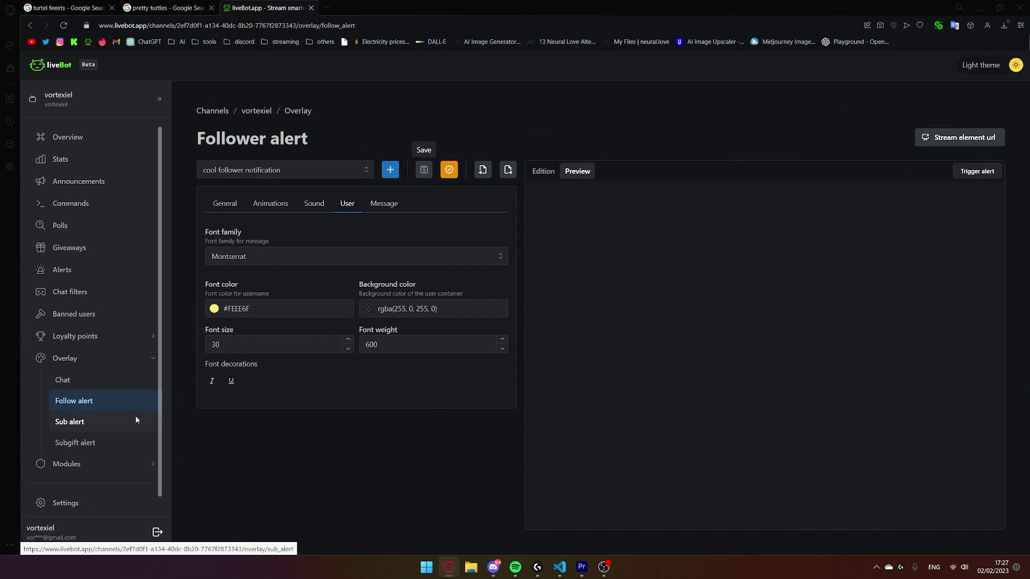
{"action": "left_click", "coordinate": [136, 420]}
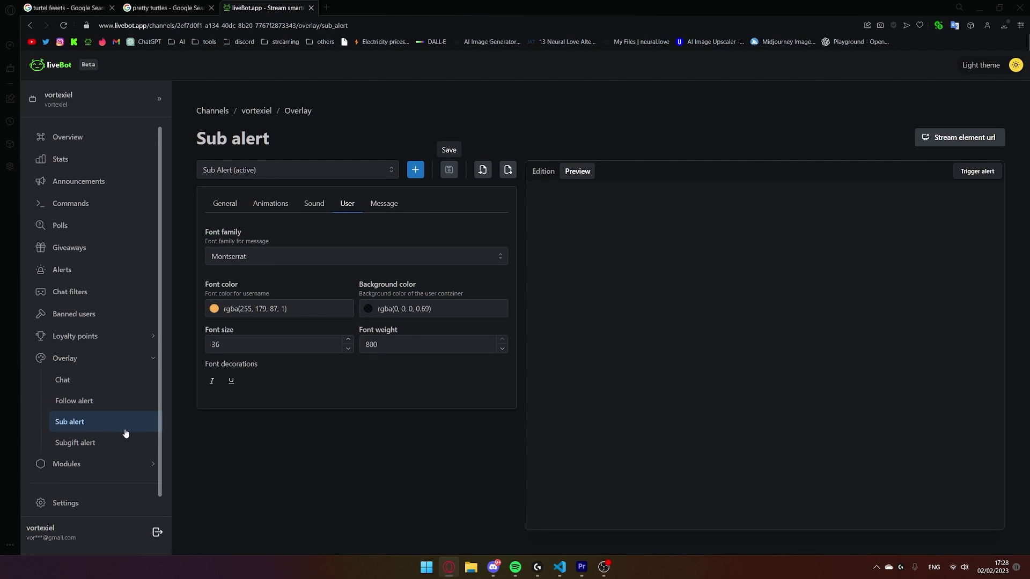
{"action": "left_click", "coordinate": [538, 172]}
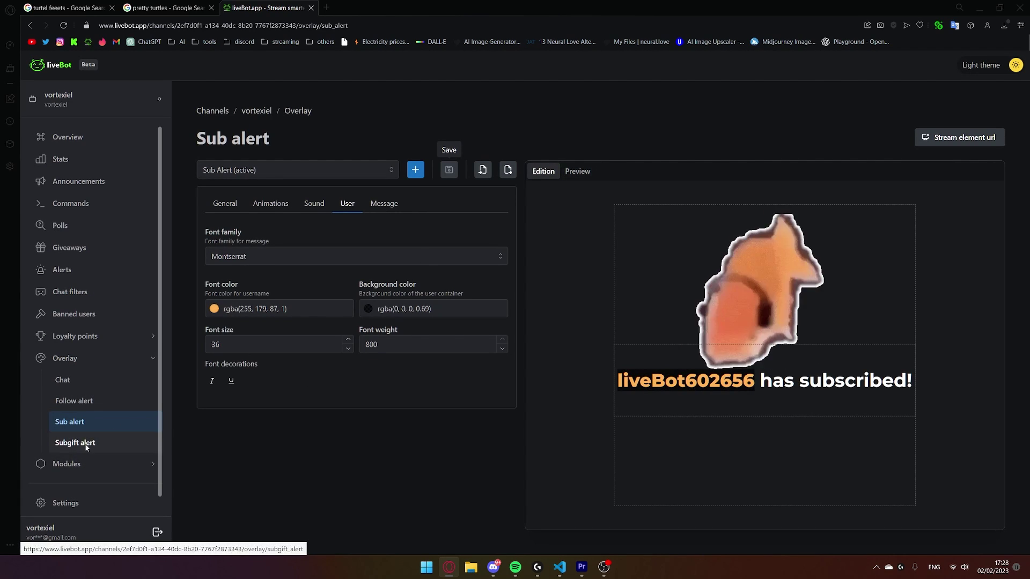
{"action": "left_click", "coordinate": [95, 443]}
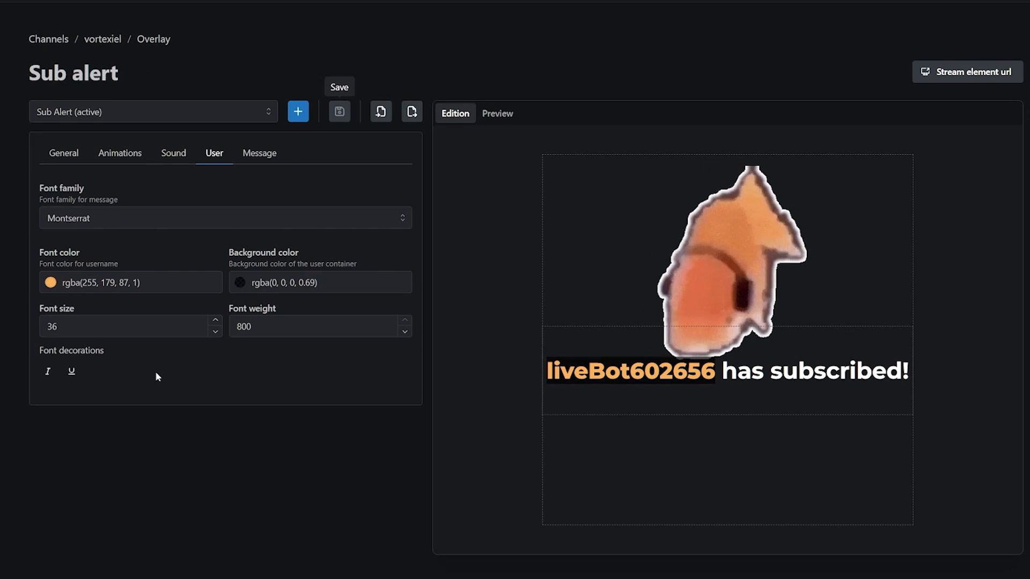
{"action": "left_click", "coordinate": [297, 112]}
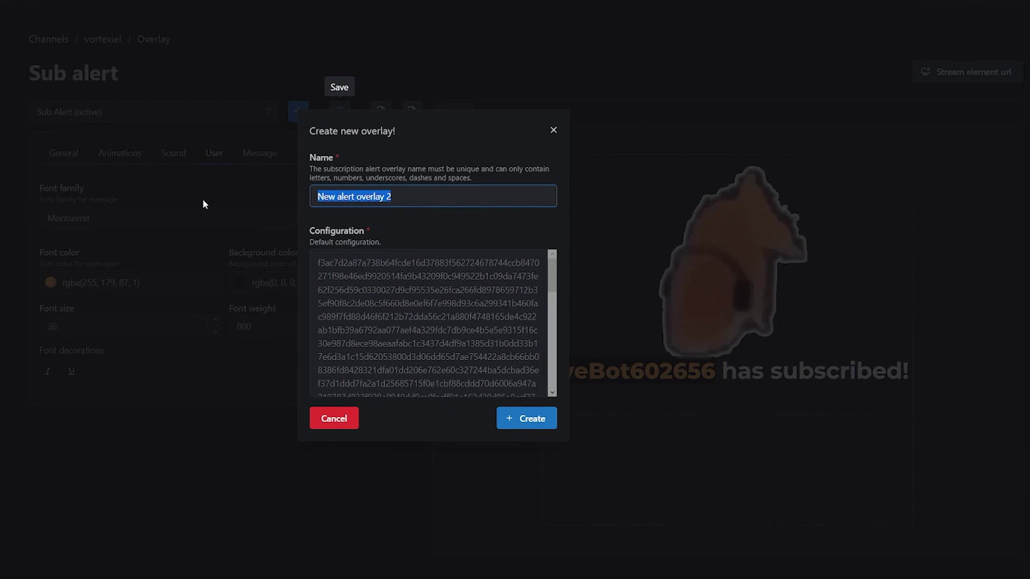
{"action": "type", "text": "very very cool person alert"}
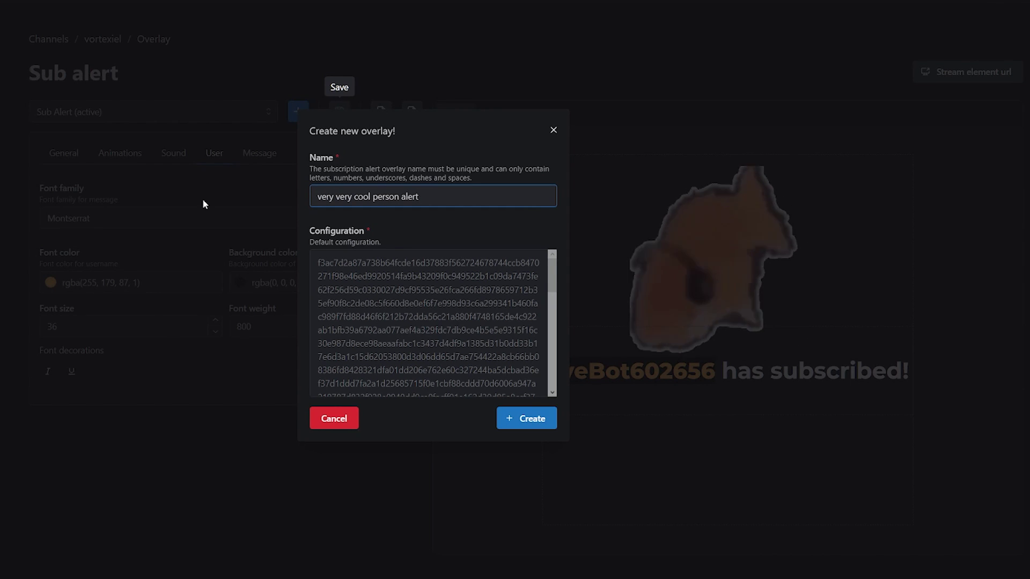
Step: Create the overlay with the media-library fish GIF, save it, and copy its stream URL
{"action": "left_click", "coordinate": [524, 420]}
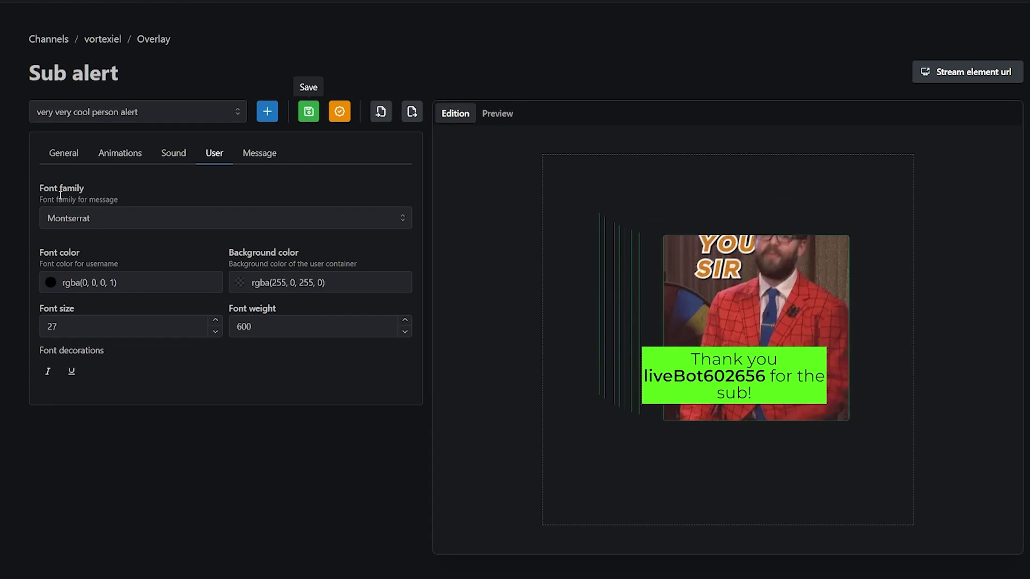
{"action": "left_click", "coordinate": [64, 218]}
{"action": "left_click", "coordinate": [76, 154]}
{"action": "left_click", "coordinate": [214, 219]}
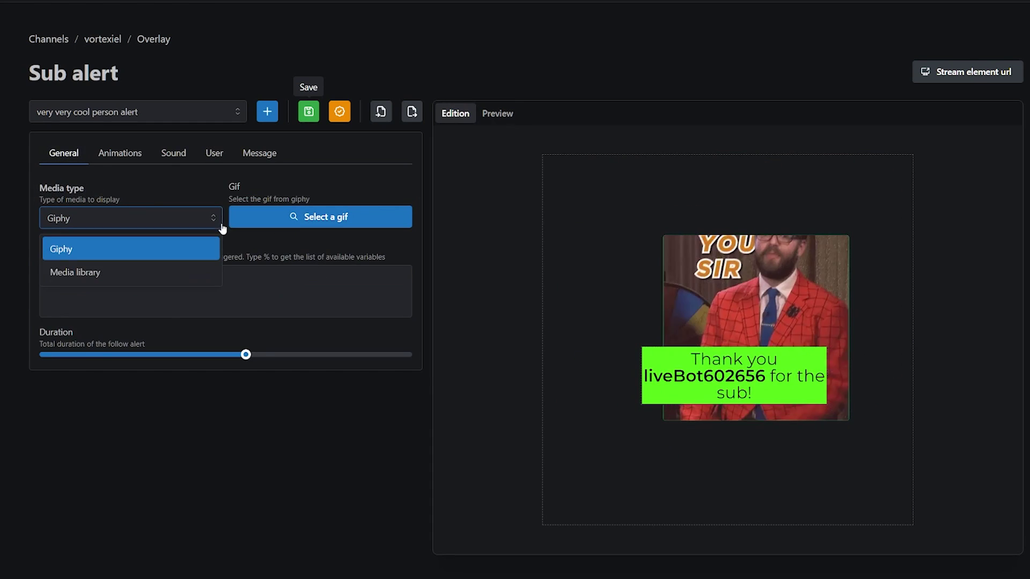
{"action": "left_click", "coordinate": [204, 270]}
{"action": "left_click", "coordinate": [289, 217]}
{"action": "left_click", "coordinate": [378, 240]}
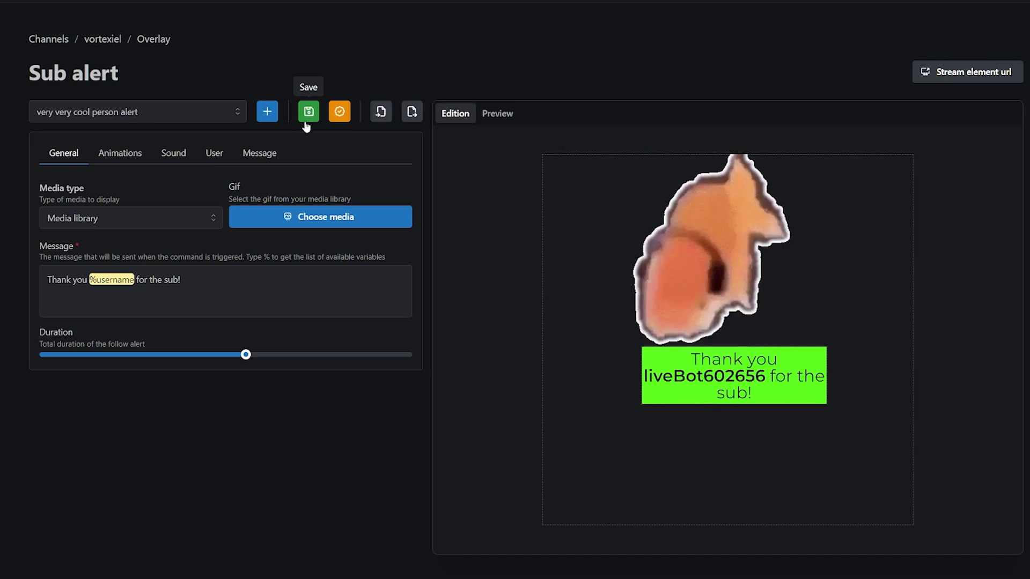
{"action": "left_click", "coordinate": [306, 120]}
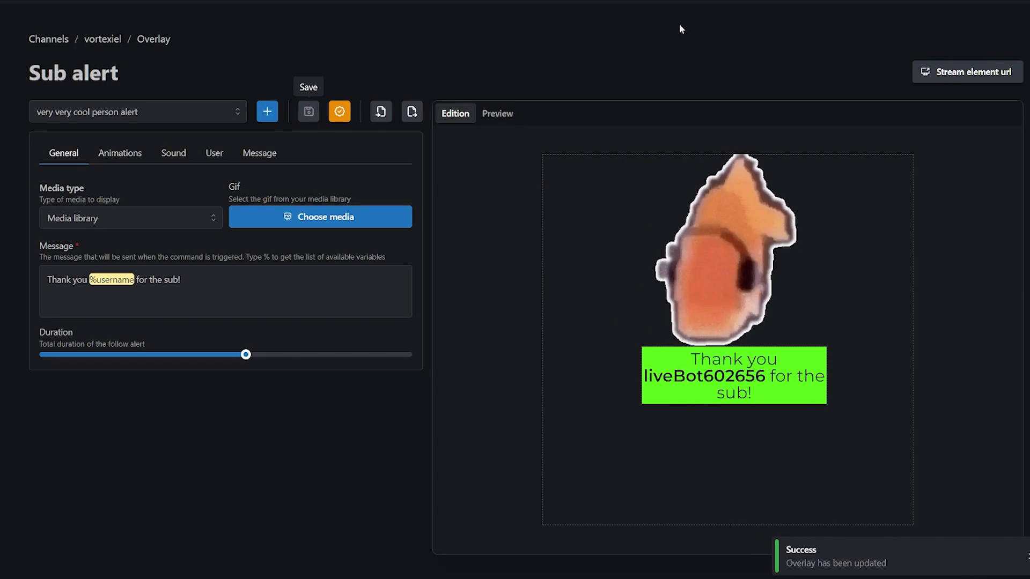
{"action": "left_click", "coordinate": [967, 77]}
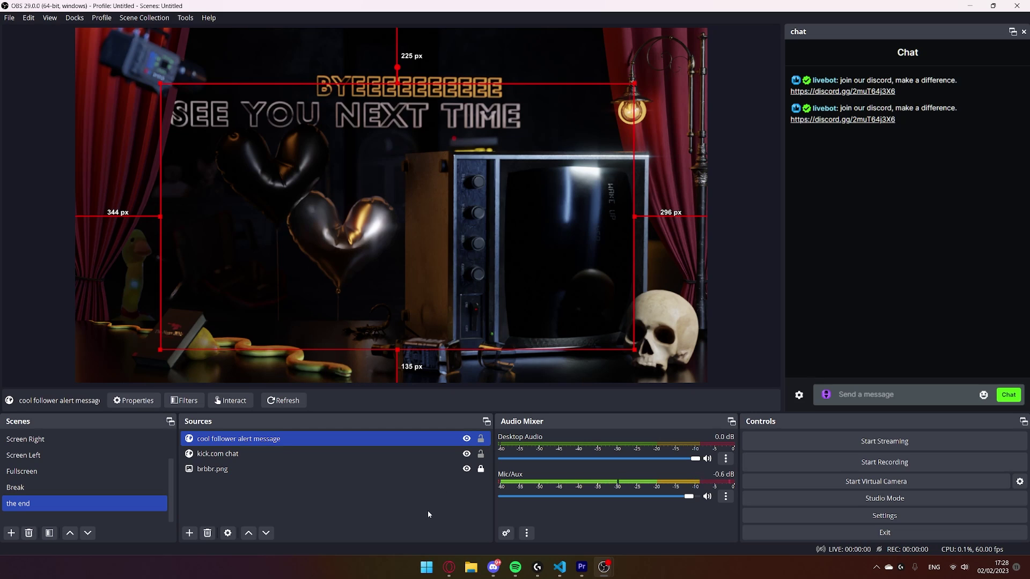
Step: Add browser source 'very very cool person alert' using the copied URL at 1920×1080
{"action": "left_click", "coordinate": [189, 533]}
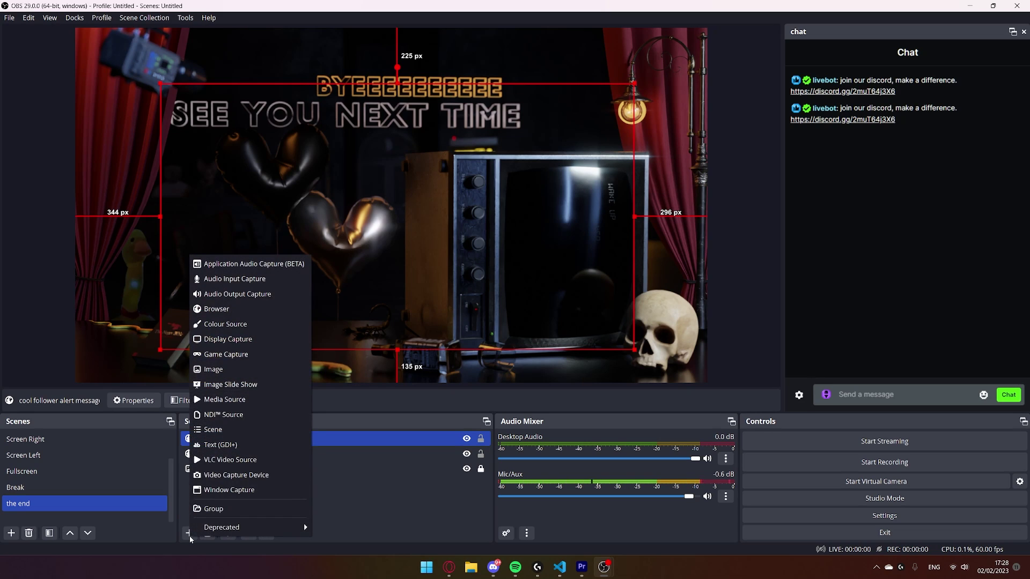
{"action": "left_click", "coordinate": [222, 309]}
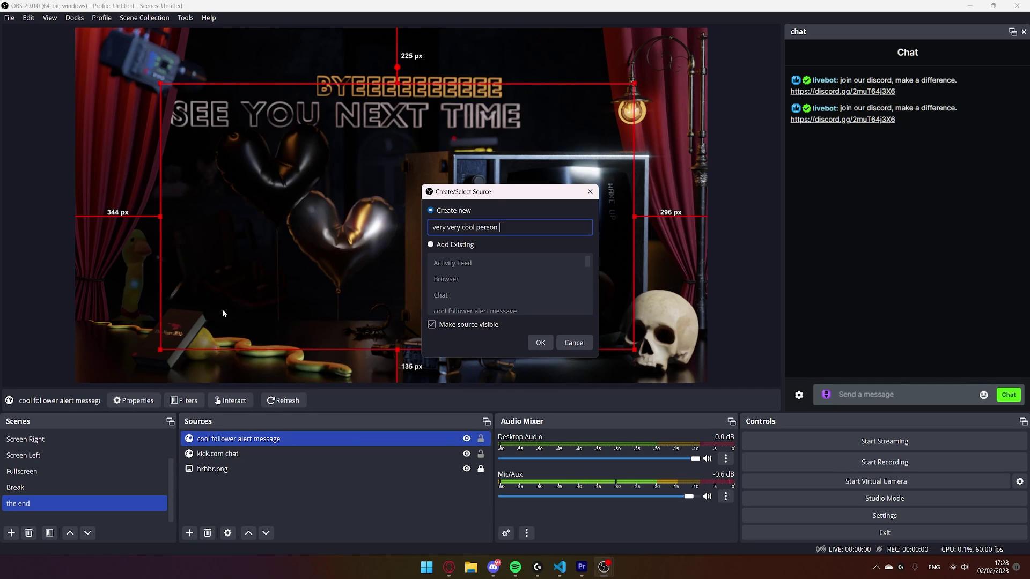
{"action": "left_click", "coordinate": [538, 341]}
{"action": "left_click", "coordinate": [438, 318]}
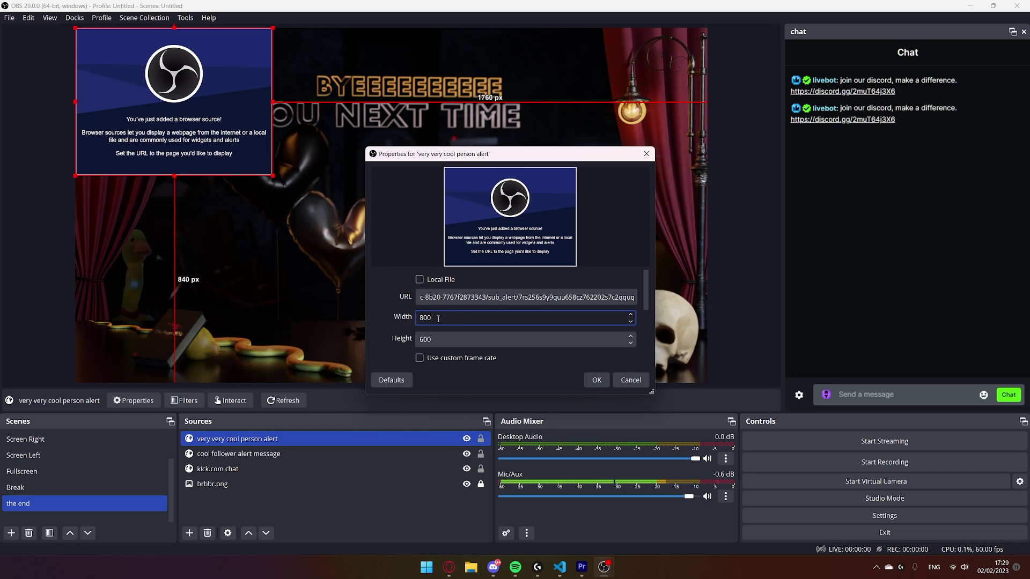
{"action": "type", "text": "1920"}
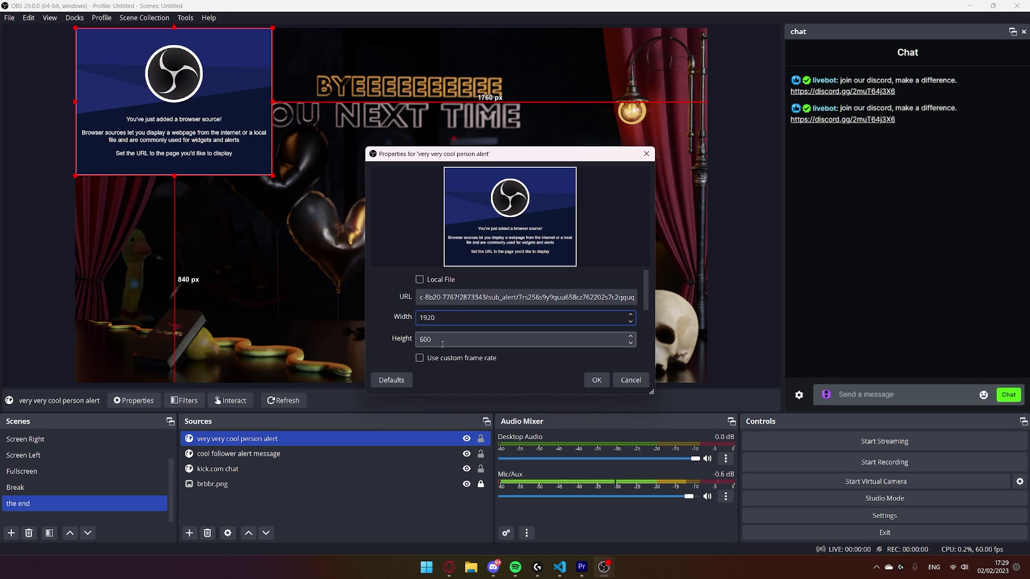
{"action": "double_click", "coordinate": [443, 343]}
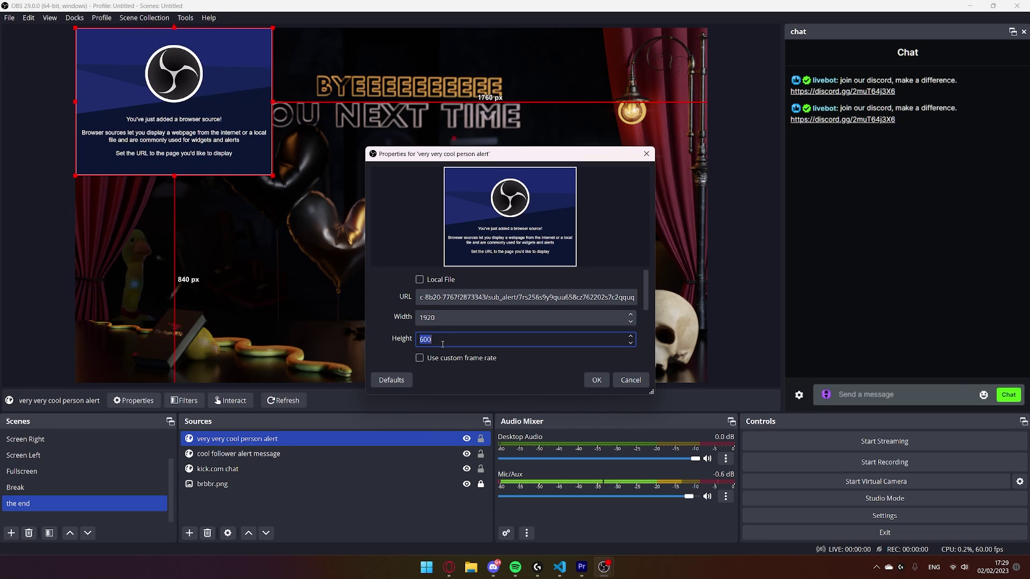
{"action": "type", "text": "1080"}
{"action": "left_click", "coordinate": [600, 379]}
{"action": "left_click", "coordinate": [448, 567]}
Step: Trigger a test sub alert from liveBot's Preview tab and watch the fish GIF play in OBS
{"action": "double_click", "coordinate": [818, 10]}
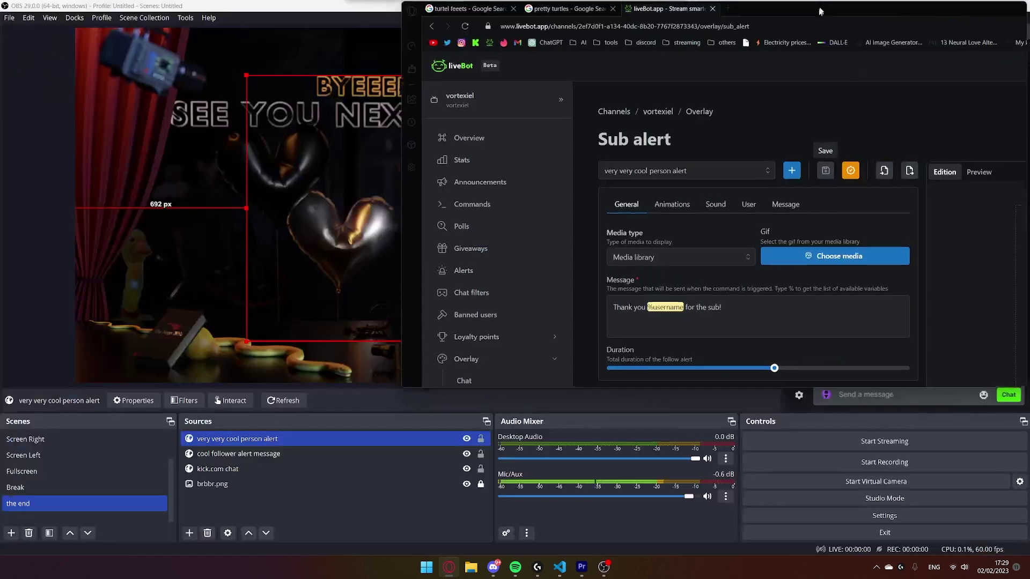
{"action": "left_click_drag", "start_coordinate": [819, 11], "coordinate": [79, 91]}
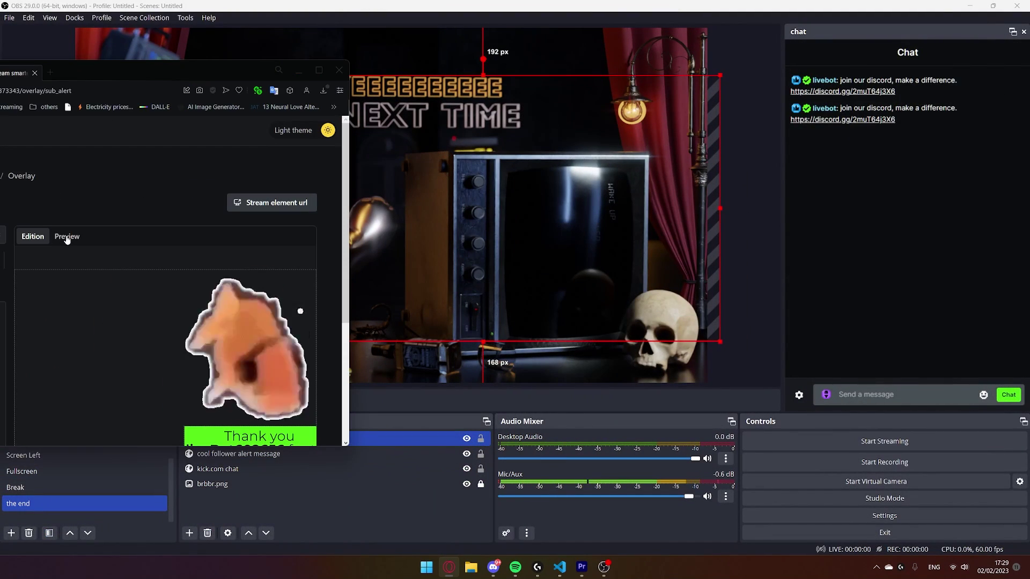
{"action": "left_click", "coordinate": [67, 236]}
{"action": "left_click", "coordinate": [290, 237]}
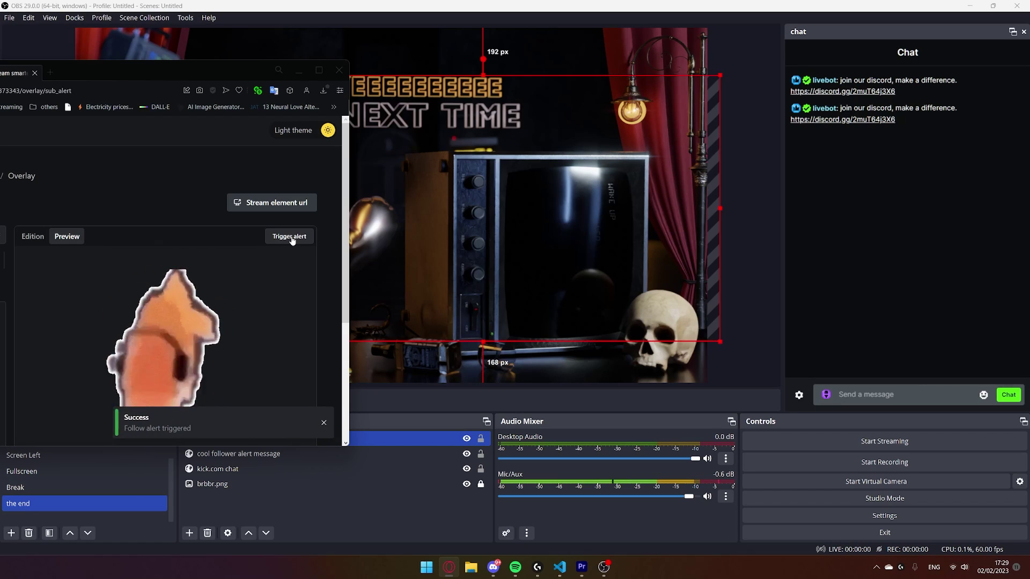
{"action": "left_click_drag", "start_coordinate": [243, 64], "coordinate": [129, 354]}
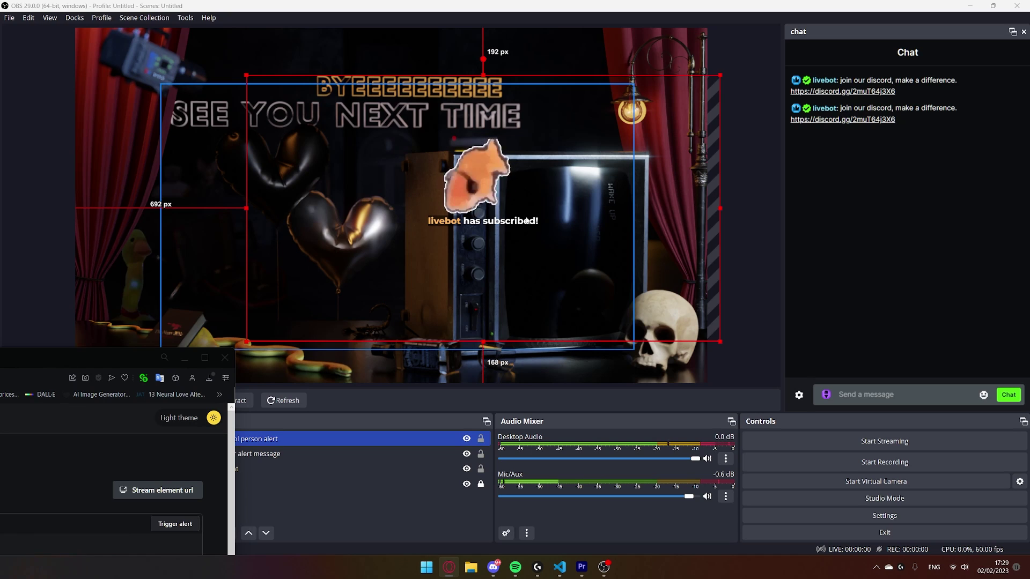
{"action": "left_click", "coordinate": [469, 141]}
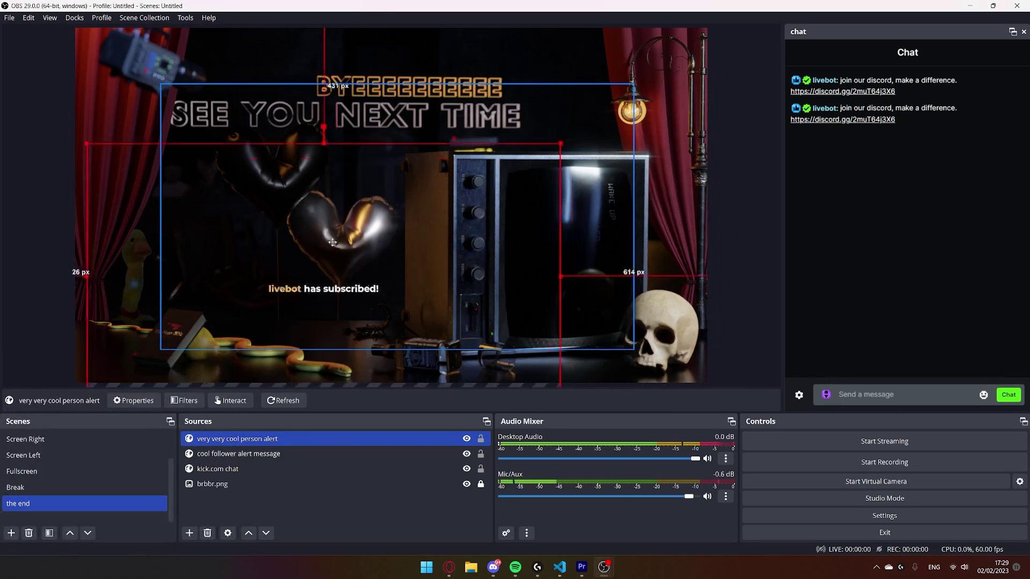
{"action": "left_click", "coordinate": [543, 198]}
Step: Maximize liveBot and view the Subgift alert overlay's Preview and Edition layout, then return to OBS
{"action": "left_click", "coordinate": [444, 564]}
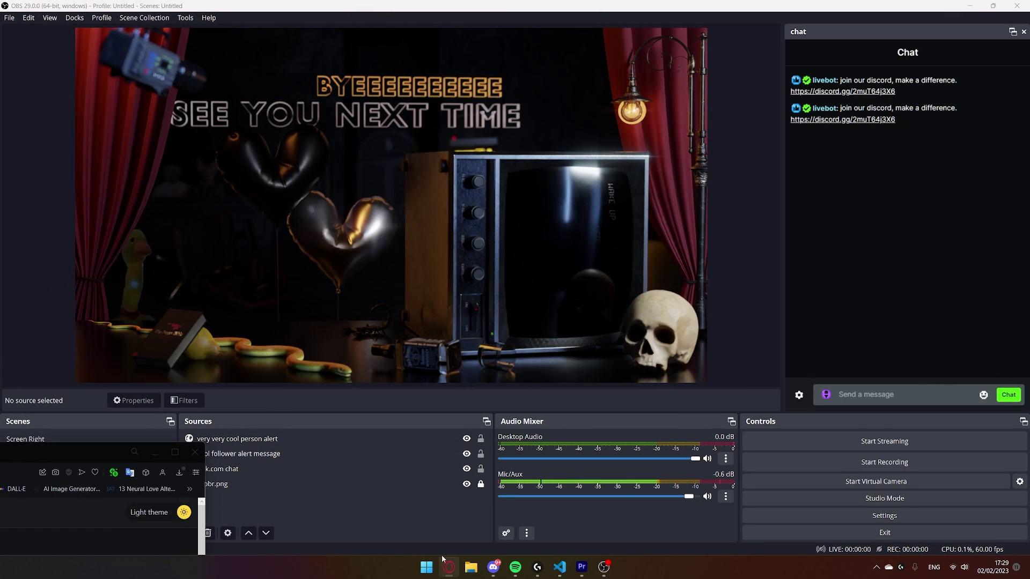
{"action": "left_click_drag", "start_coordinate": [107, 457], "coordinate": [523, 3]}
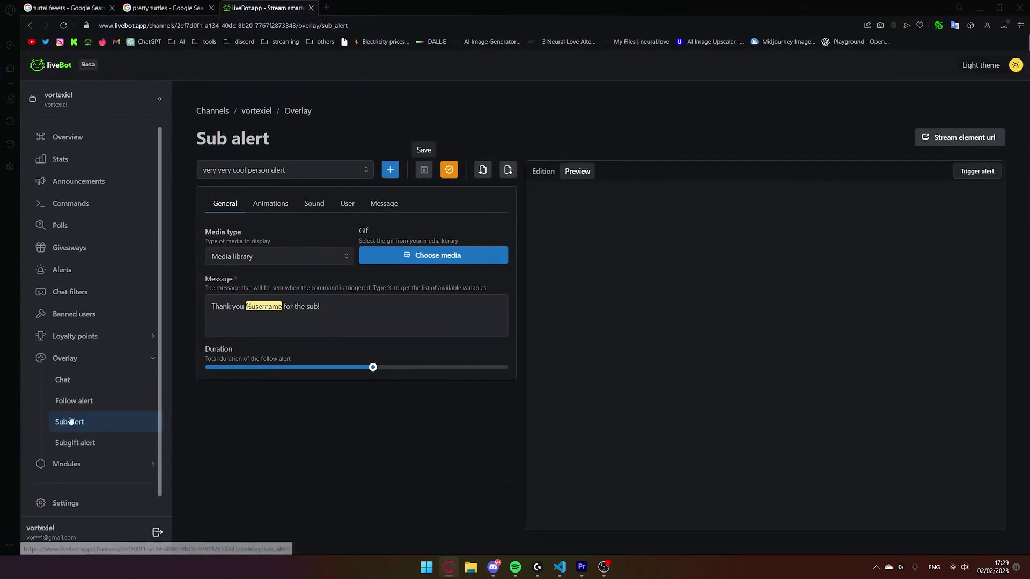
{"action": "left_click", "coordinate": [59, 445]}
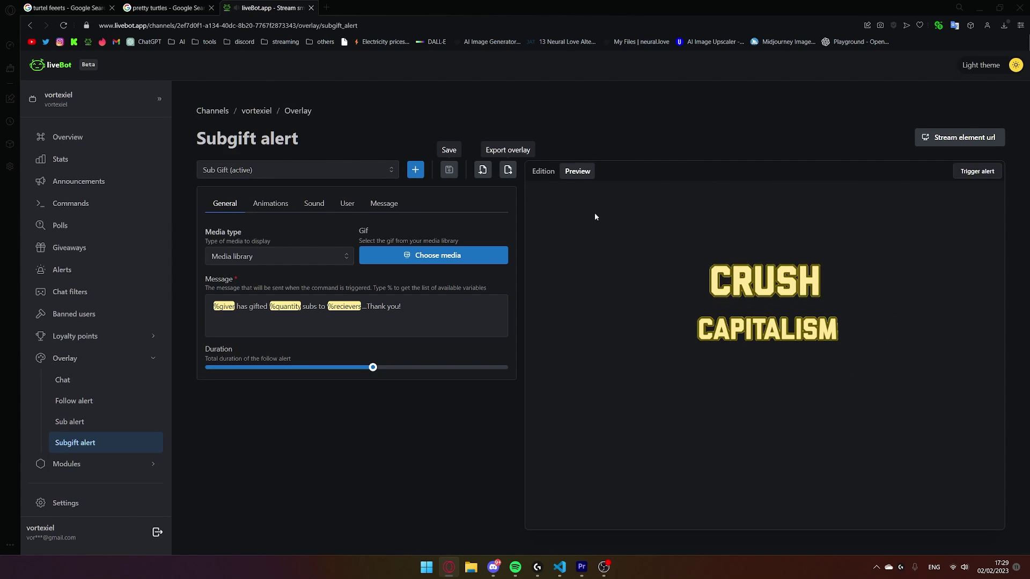
{"action": "left_click", "coordinate": [543, 171]}
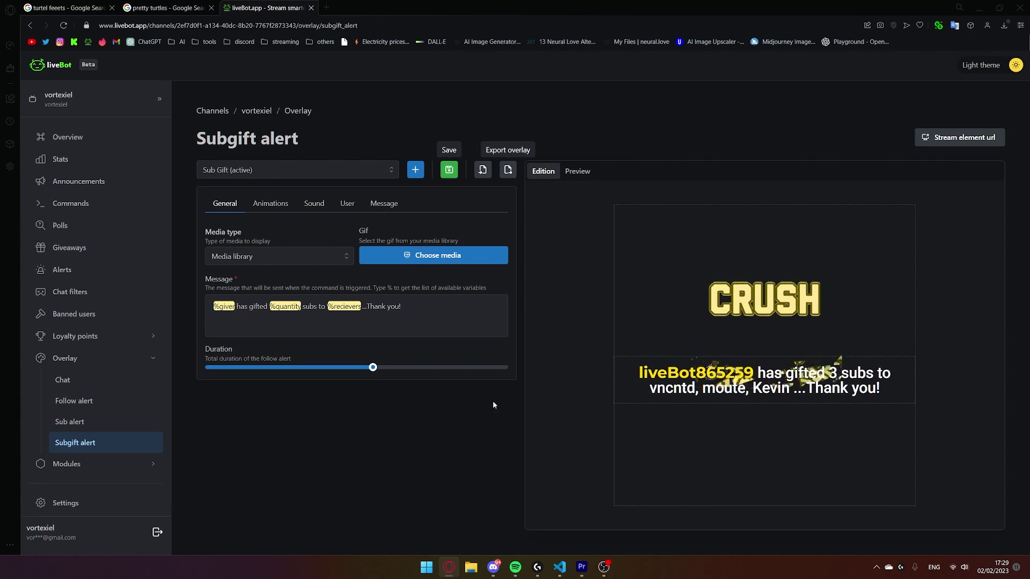
{"action": "left_click", "coordinate": [450, 566]}
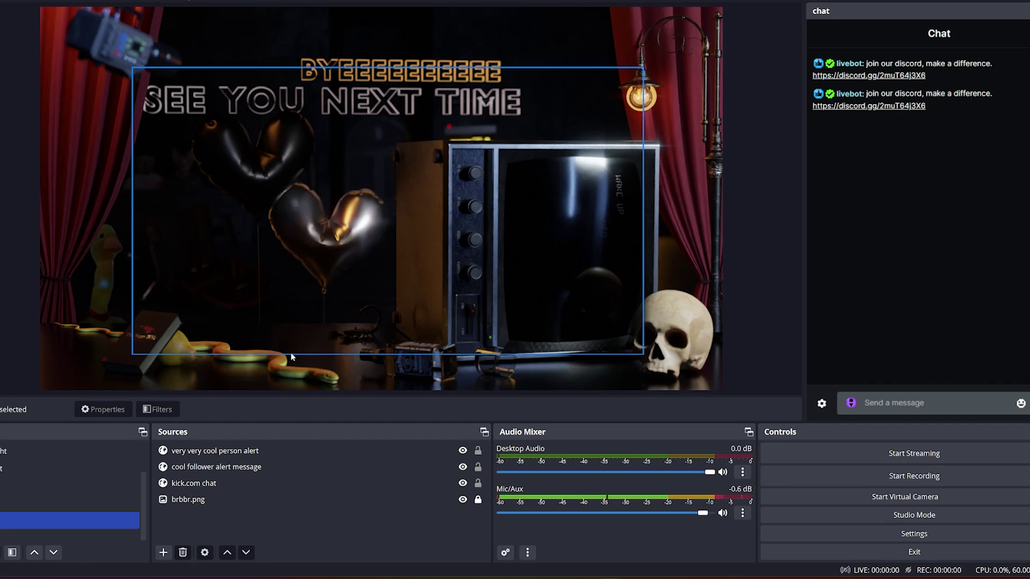
Step: Open Properties for 'very very cool person alert' and scroll to Refresh cache of current page
{"action": "left_click", "coordinate": [290, 451]}
{"action": "right_click", "coordinate": [289, 451]}
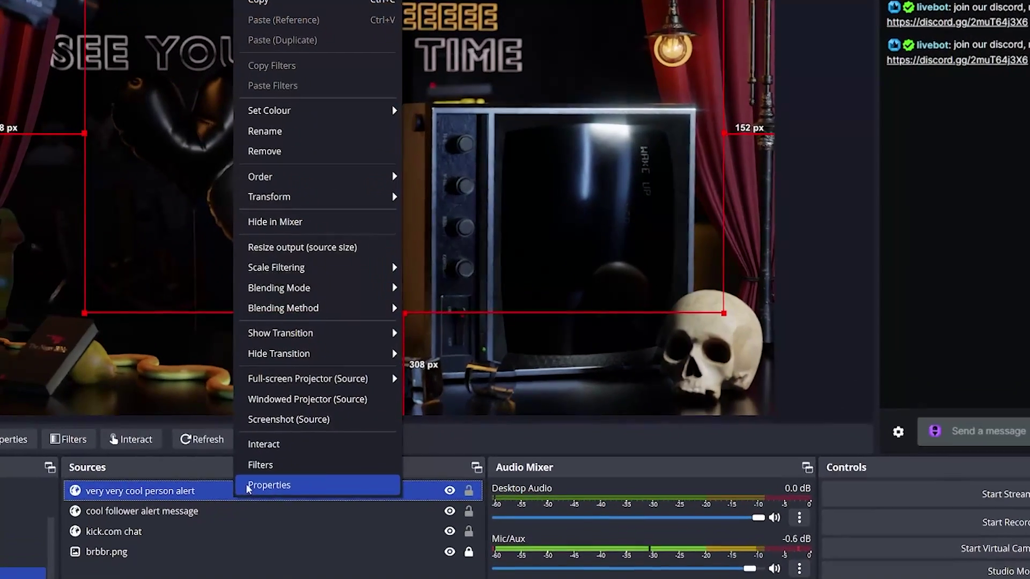
{"action": "left_click", "coordinate": [300, 444]}
{"action": "scroll", "coordinate": [463, 349], "scroll_direction": "down", "scroll_amount": 5}
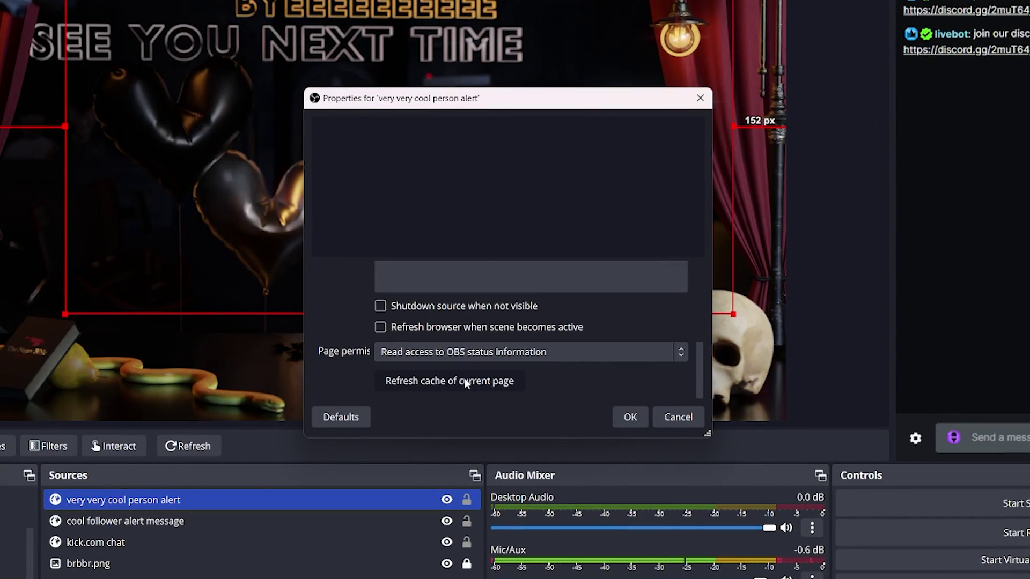